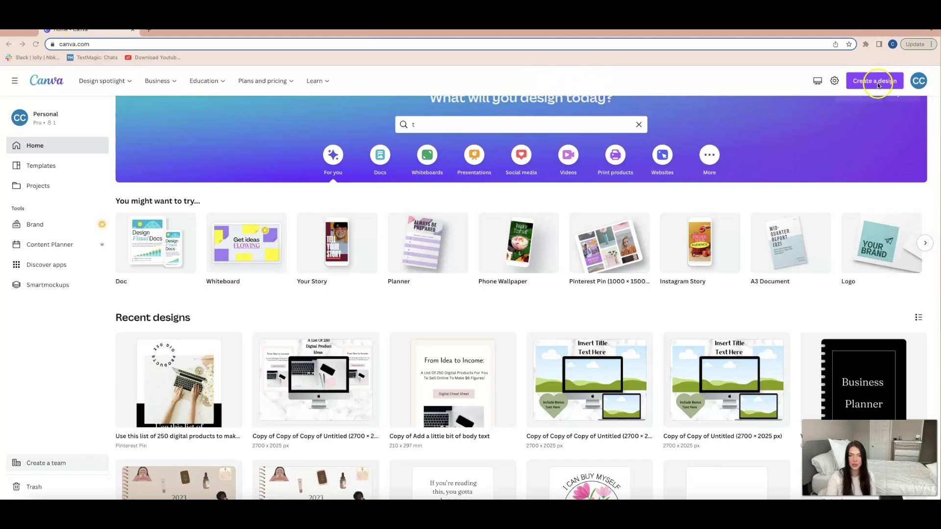
Create a new custom-size design 8.5 in wide by 11 in tall.
click(879, 84)
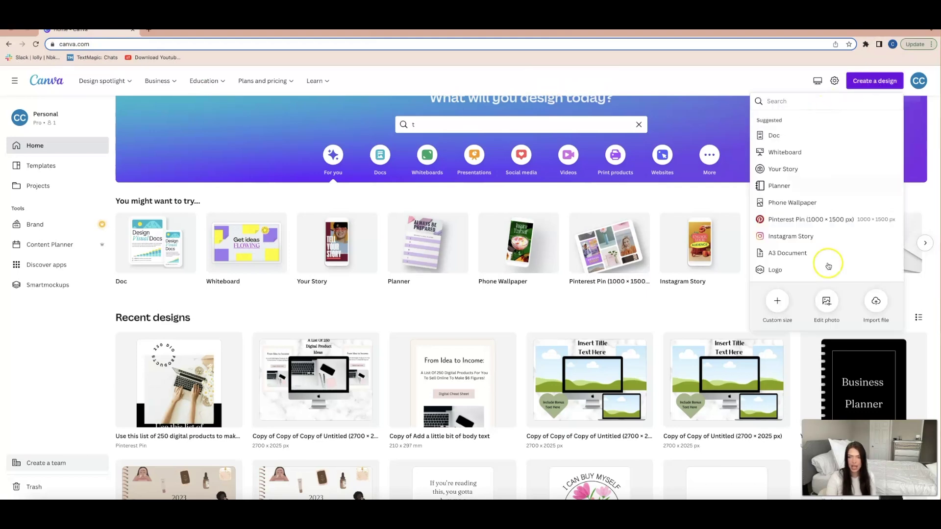
click(775, 310)
click(793, 141)
text(8)
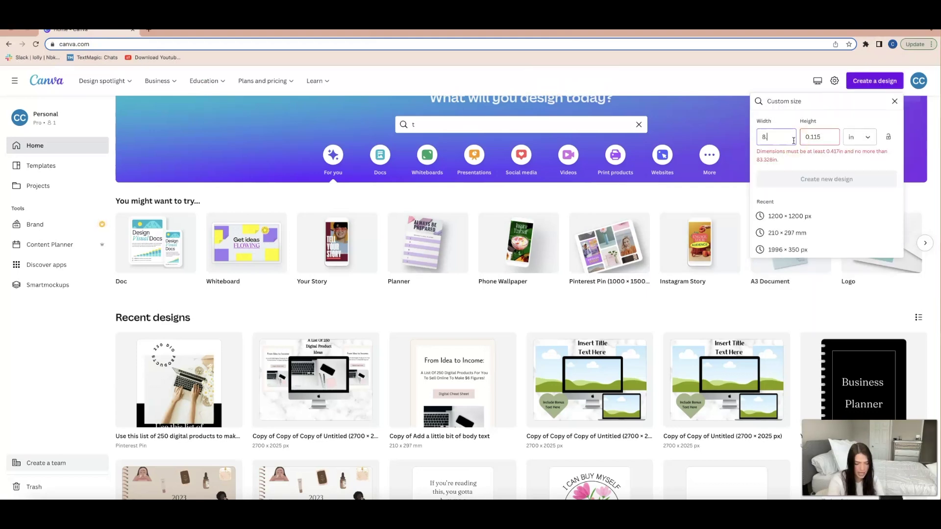
text(.5)
click(825, 137)
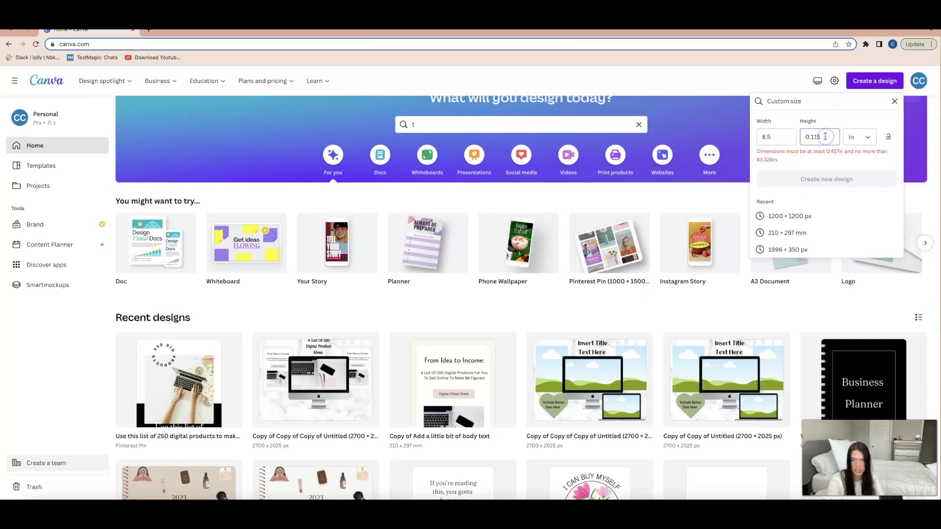
text(11)
click(827, 179)
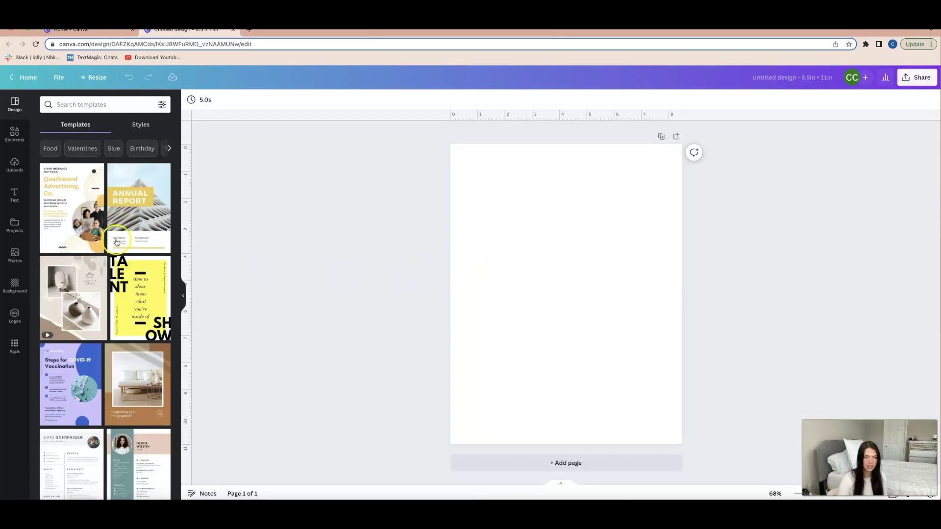
Add an 'Invoice' heading and move it near the top of the page.
click(15, 195)
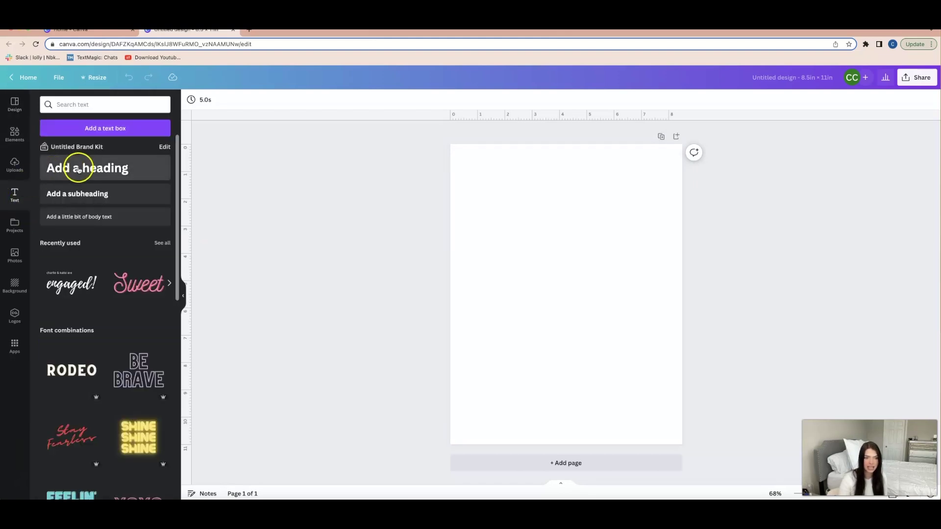
click(98, 163)
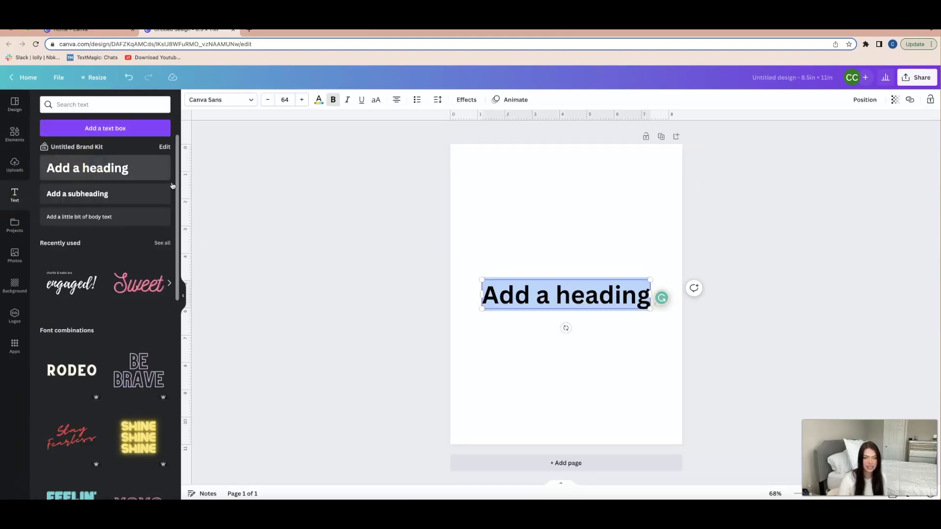
text(Invoice)
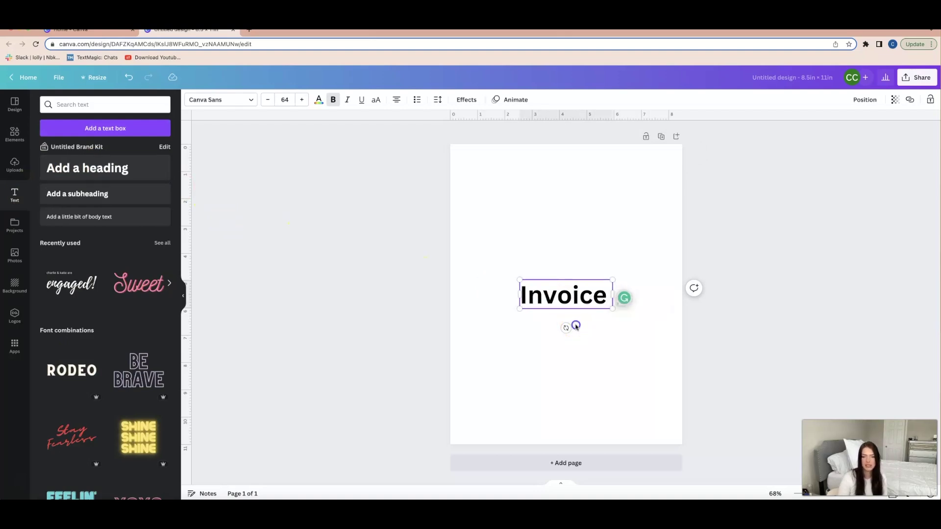
drag(571, 325, 578, 148)
click(220, 100)
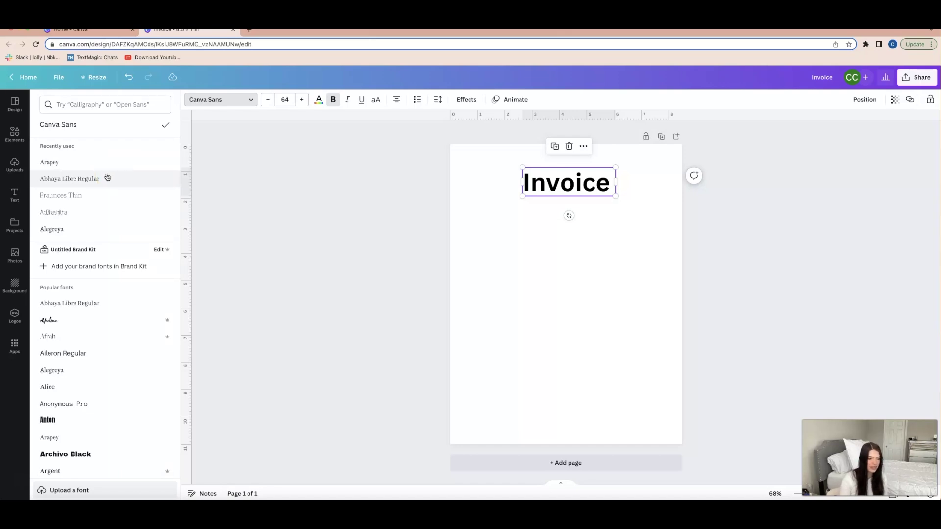
Set the Invoice heading in Fraunces Thin and move it toward the left edge.
click(117, 180)
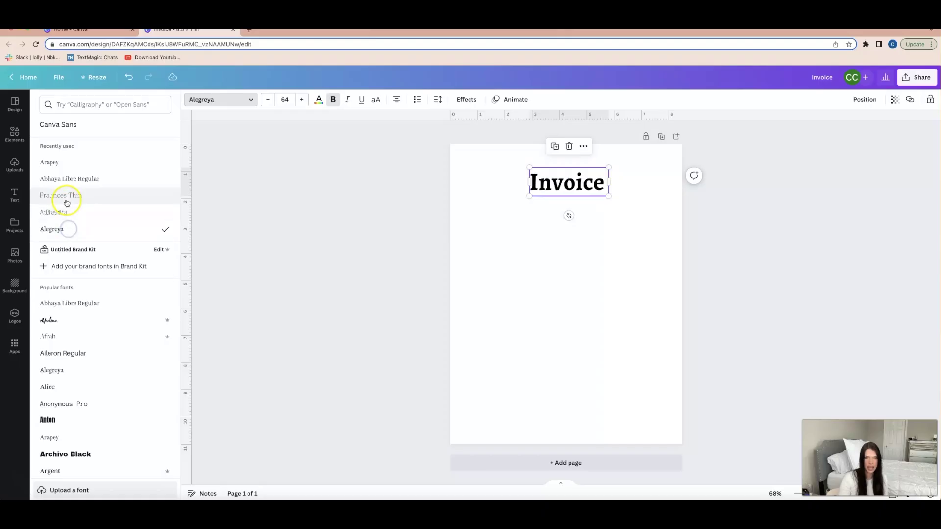
click(66, 202)
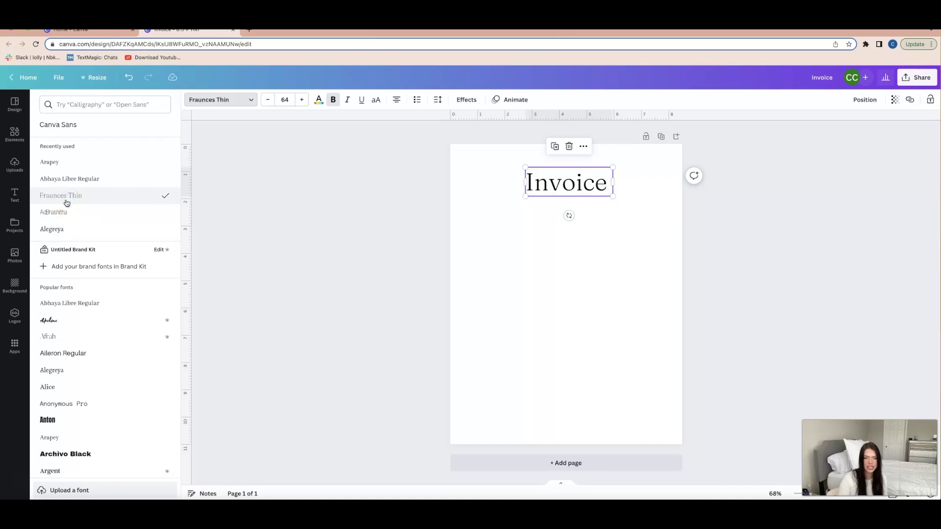
drag(587, 189, 539, 192)
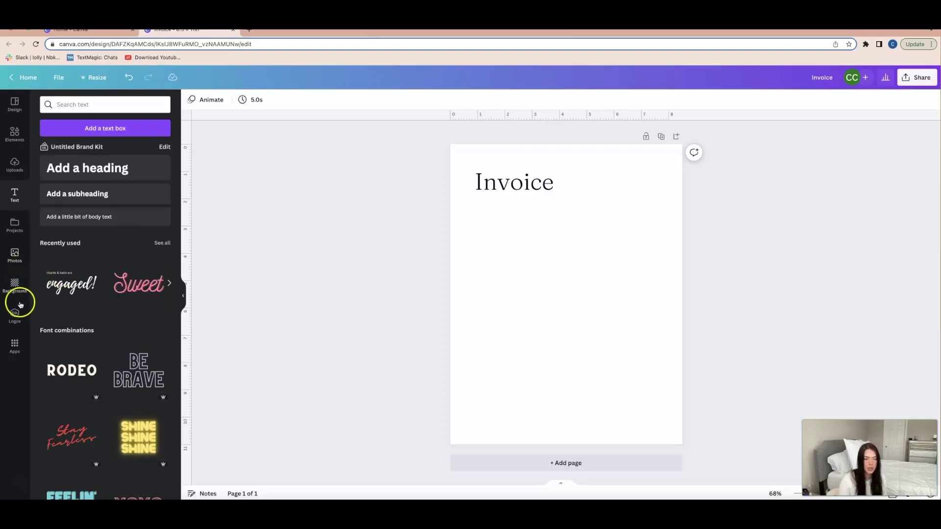
Add a circle frame and shrink it to 1.8 by 1.8.
click(14, 137)
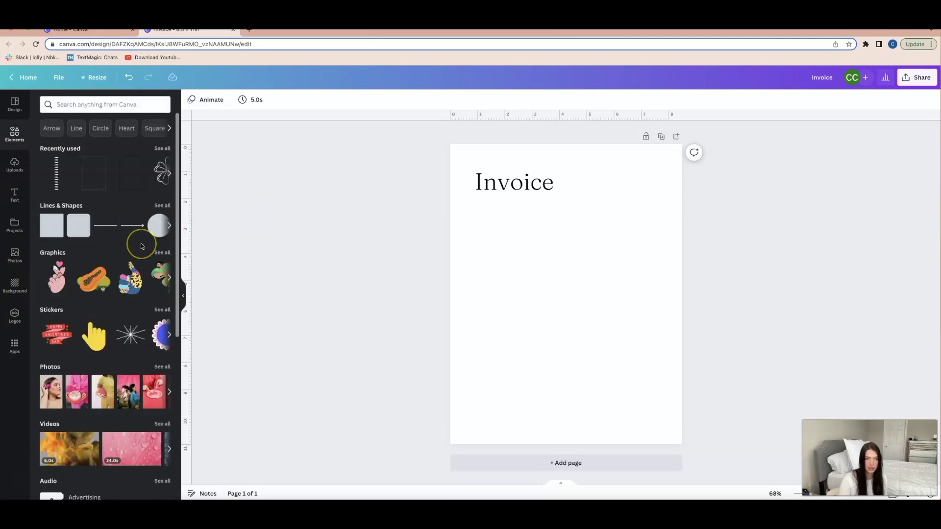
scroll(140, 244, down, 5)
scroll(140, 246, down, 3)
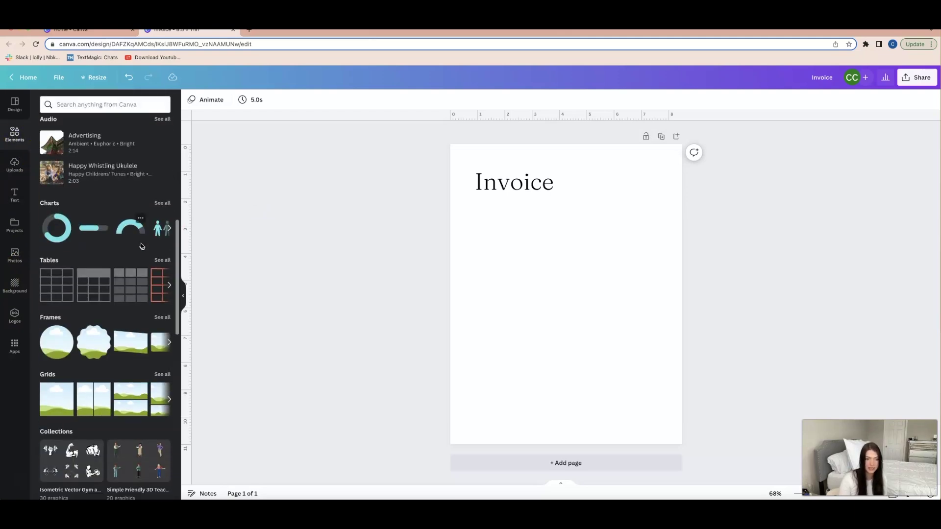
click(56, 351)
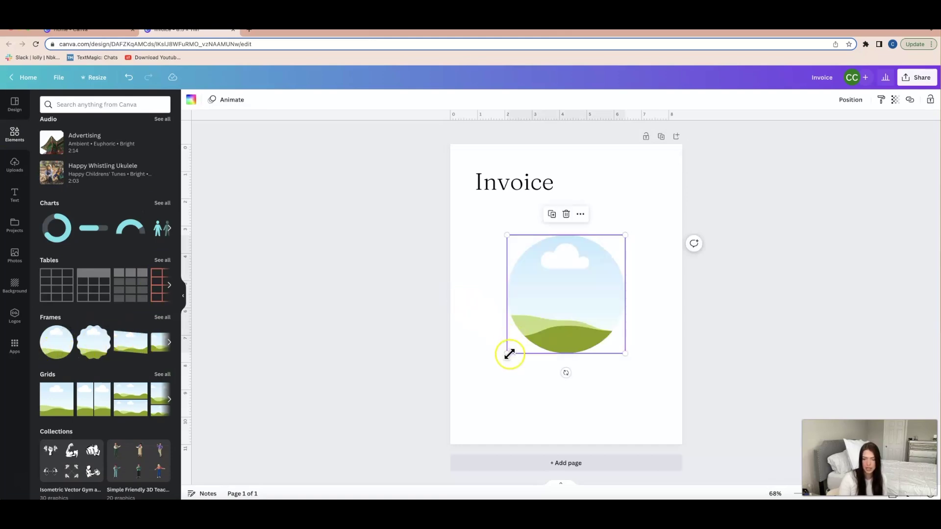
drag(508, 354, 634, 184)
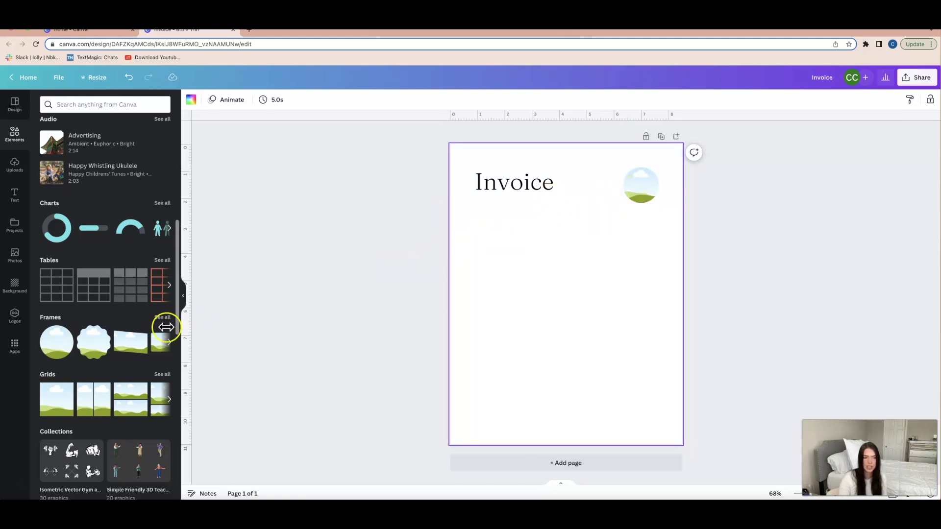
Drop the previously uploaded illustration into the frame at the page's top right.
click(15, 165)
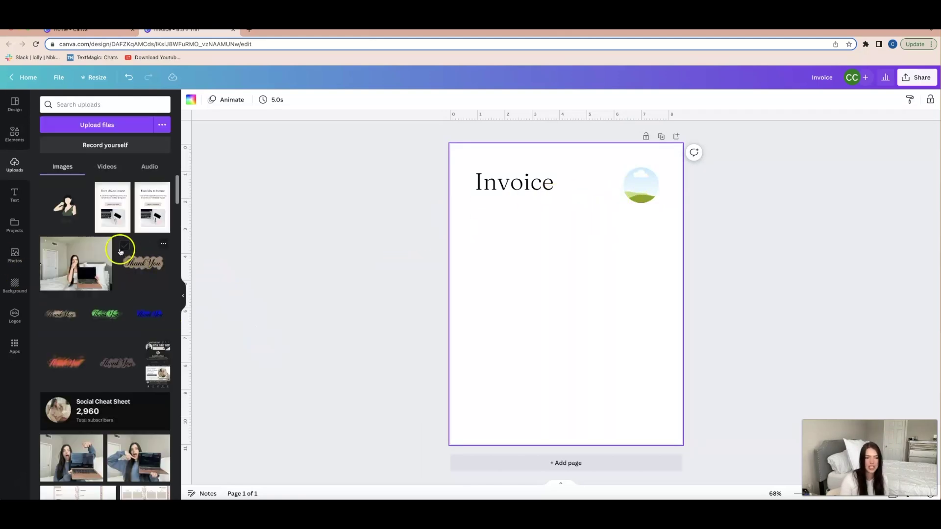
drag(63, 212, 632, 178)
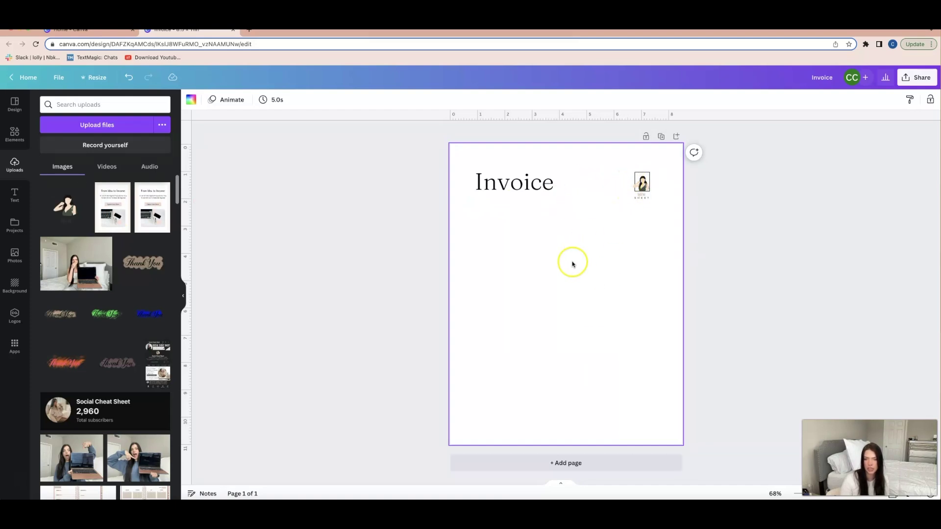
click(15, 195)
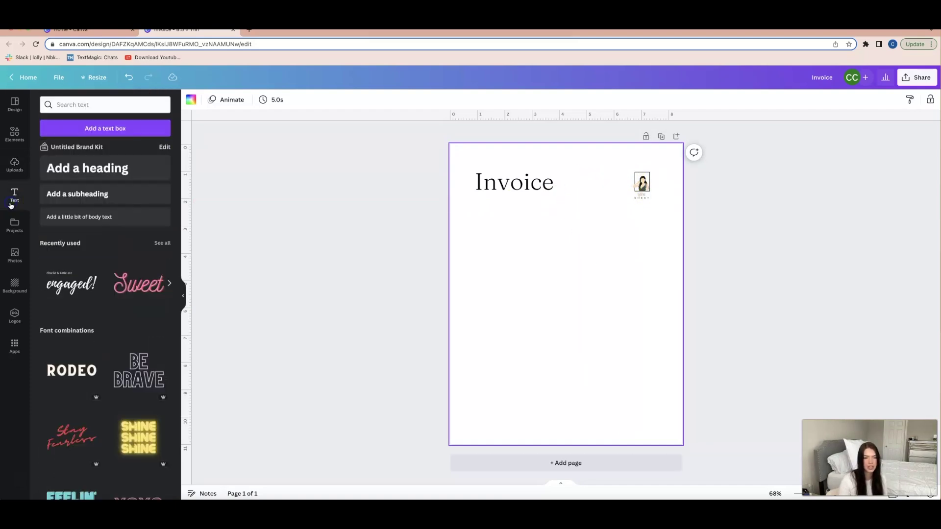
Add an 'Invoice N. ###' text line at size 13.3 just under the heading.
click(106, 219)
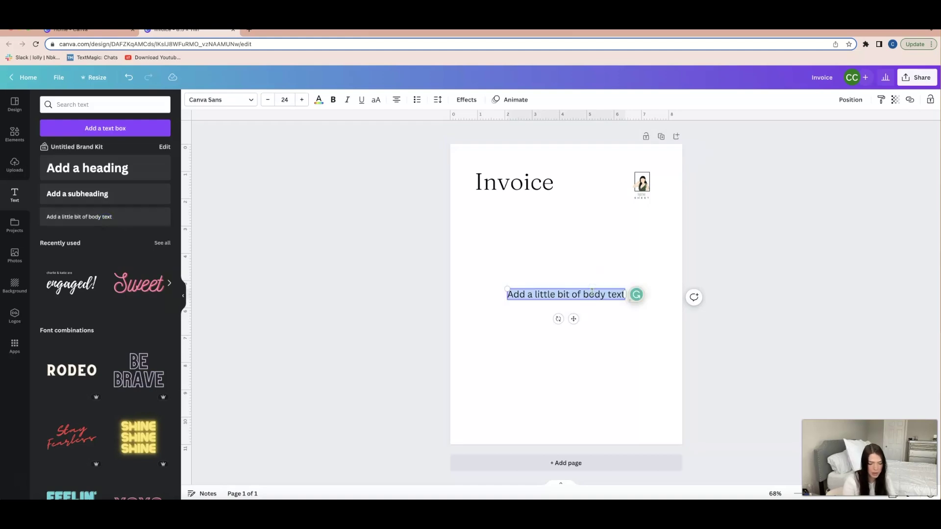
text(Invoice)
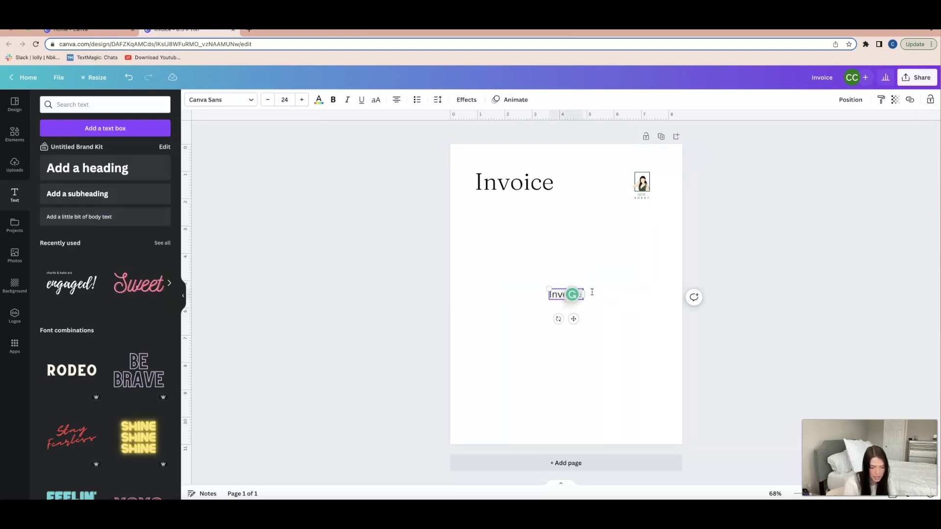
text( #)
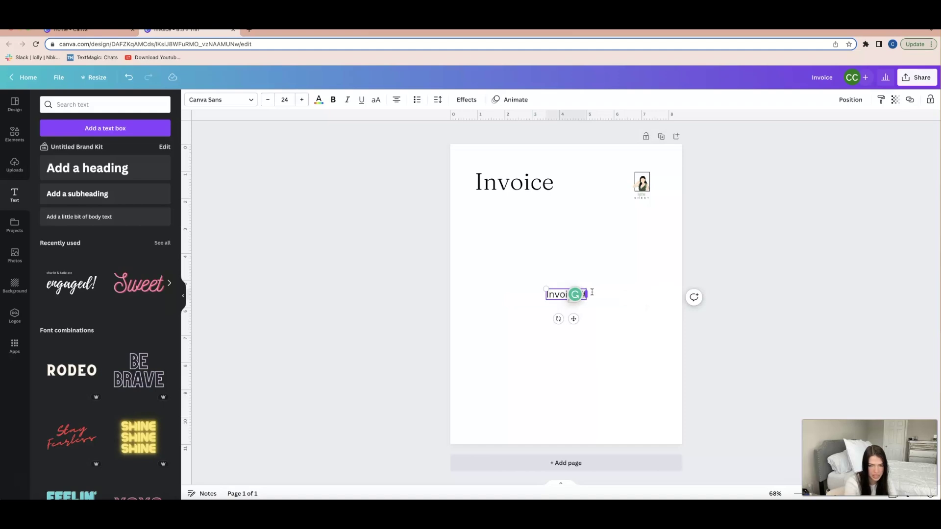
key(Left)
text(Nu. #)
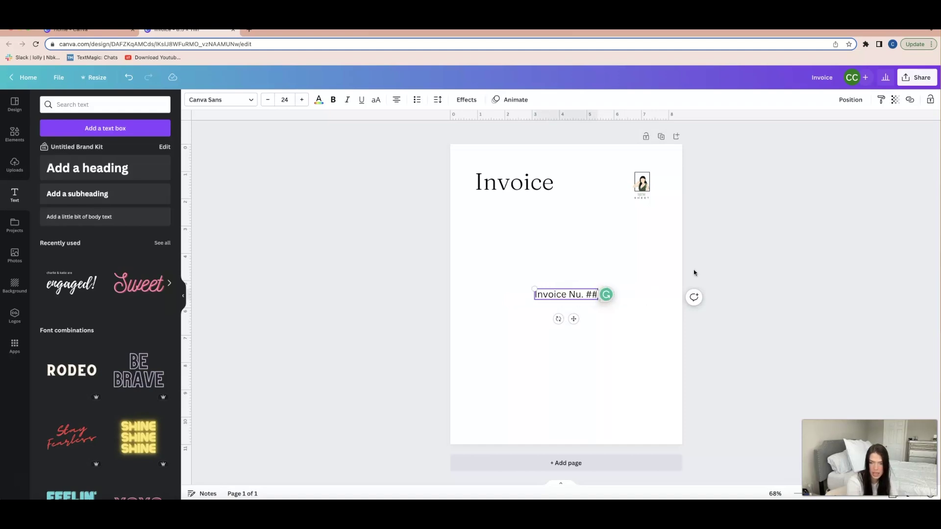
text(#)
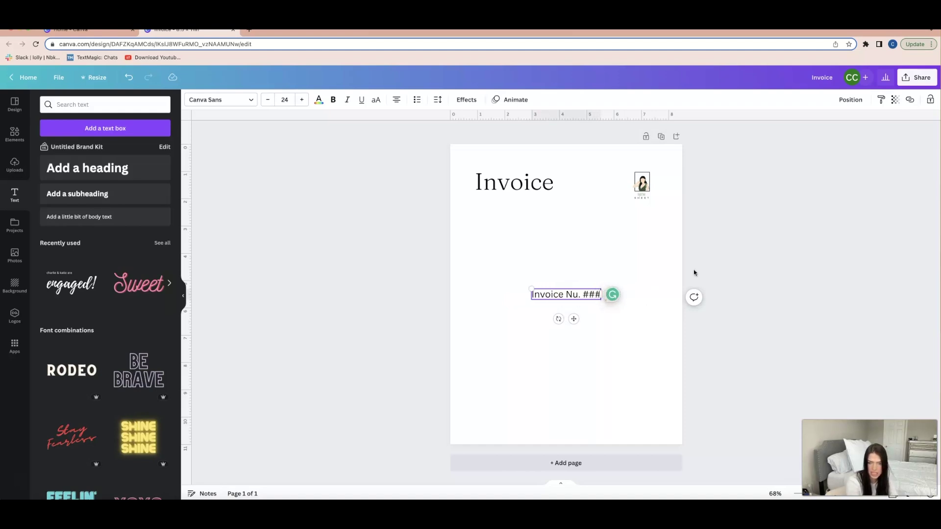
key(Left)
key(Left)
key(Left)
key(Left)
key(BackSpace)
key(BackSpace)
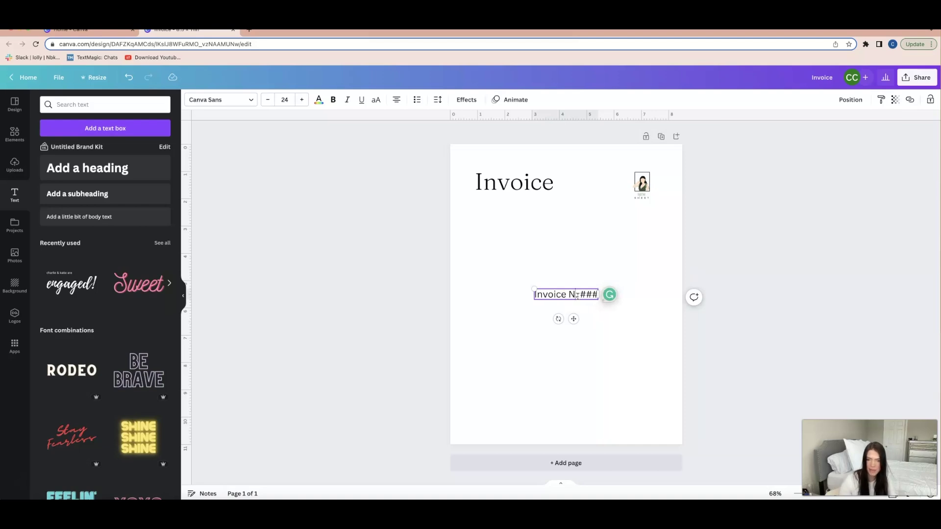
click(591, 296)
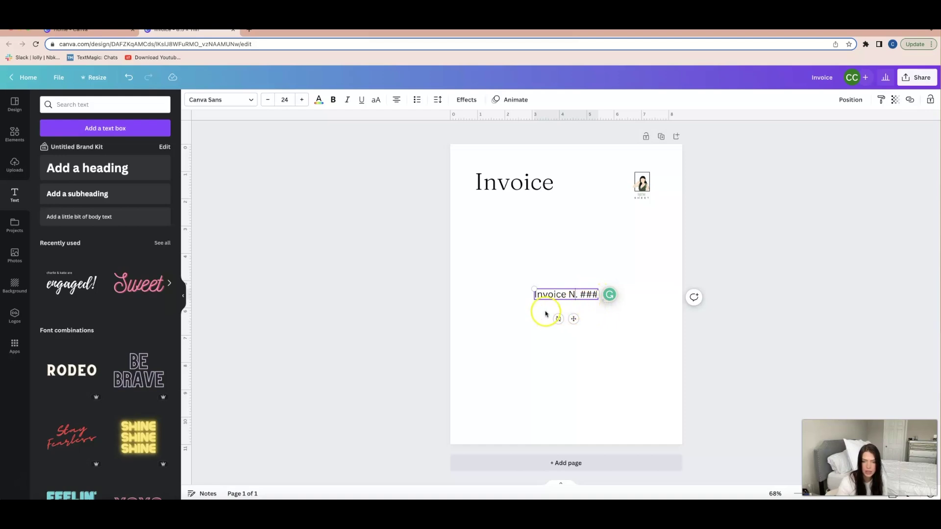
drag(534, 288, 562, 299)
click(586, 319)
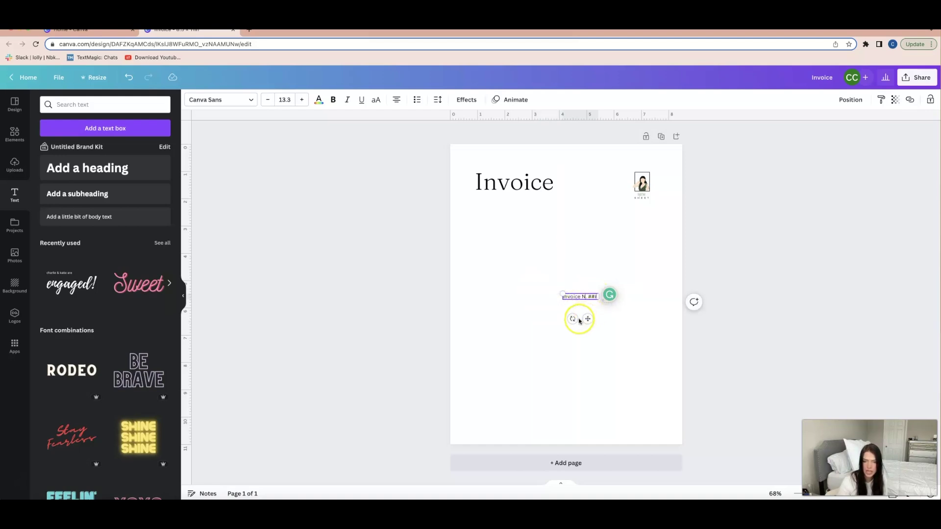
drag(588, 319, 496, 229)
click(495, 206)
Duplicate that line to its right and change the copy to 'DATE:'.
click(495, 204)
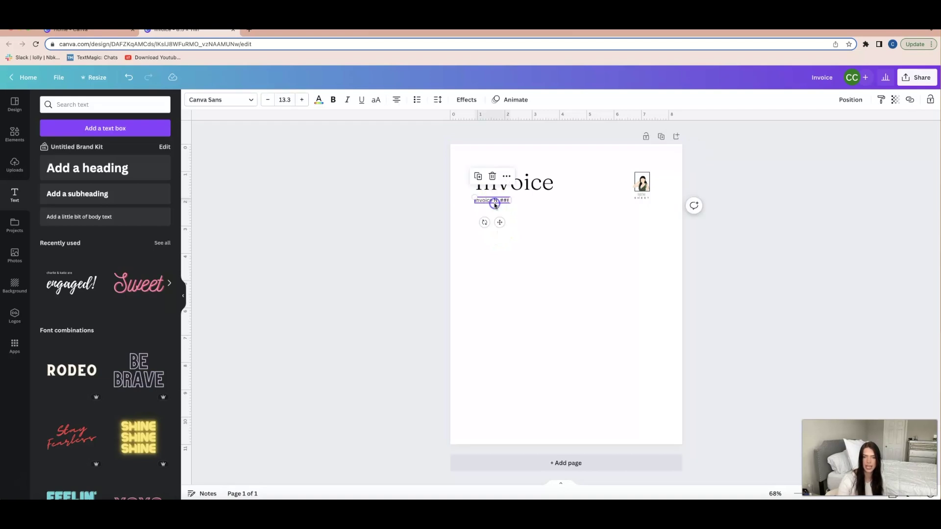
click(479, 183)
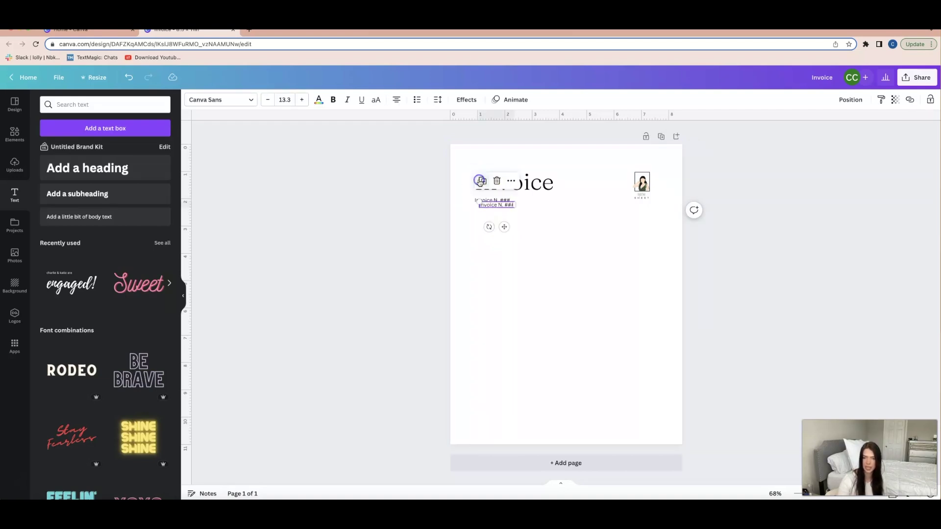
drag(521, 227, 553, 223)
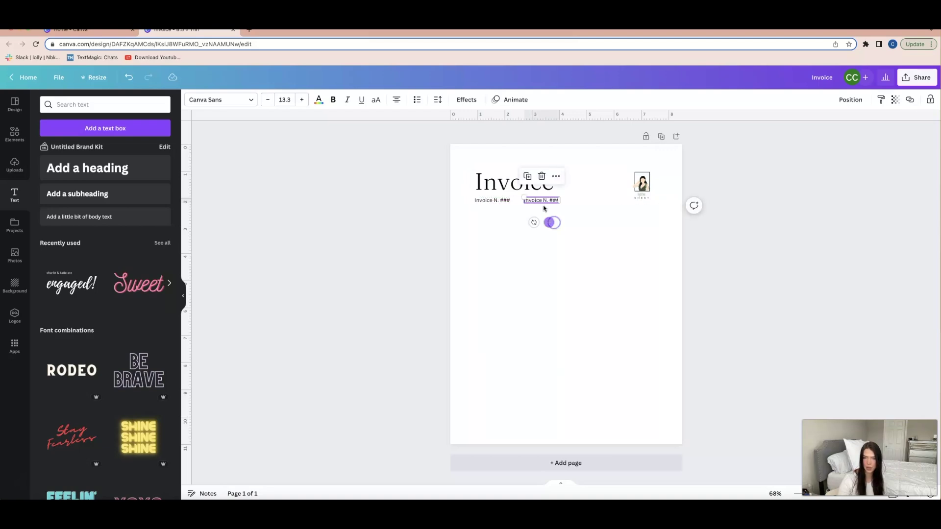
click(541, 202)
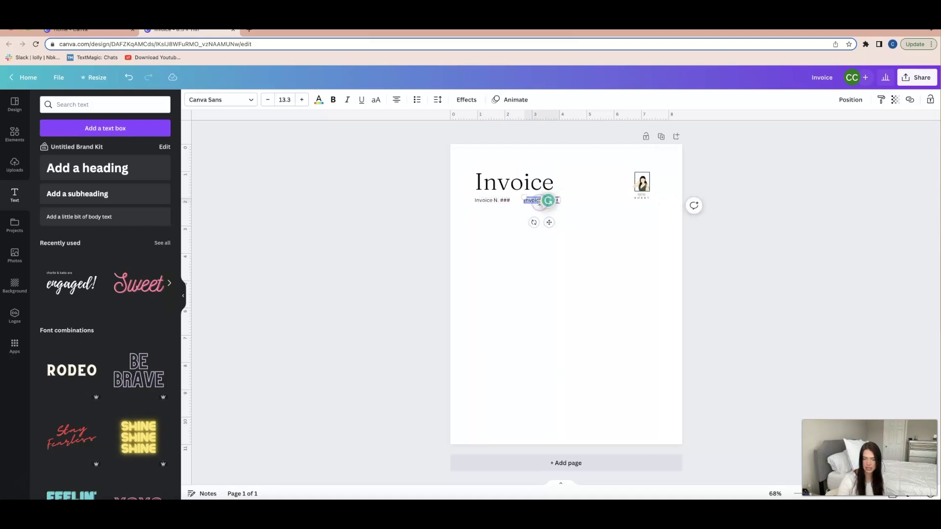
text(DATE:)
click(538, 253)
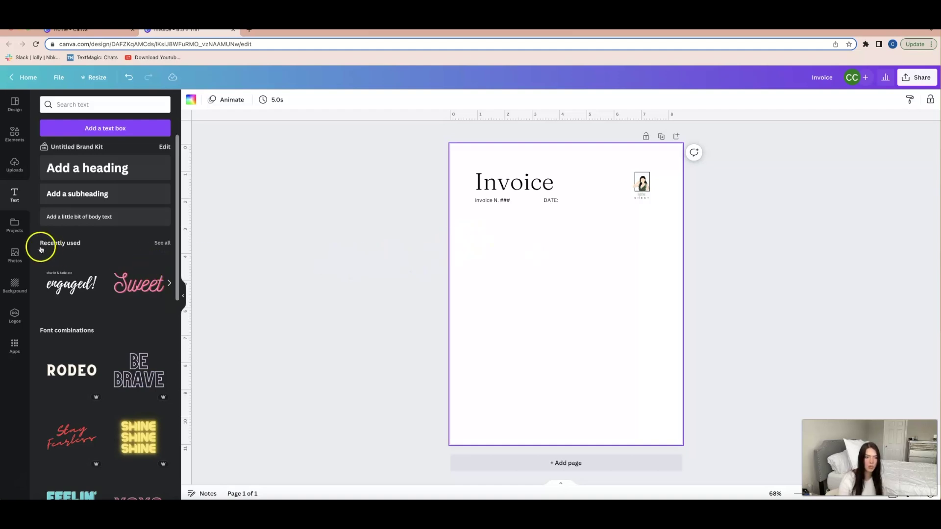
click(9, 136)
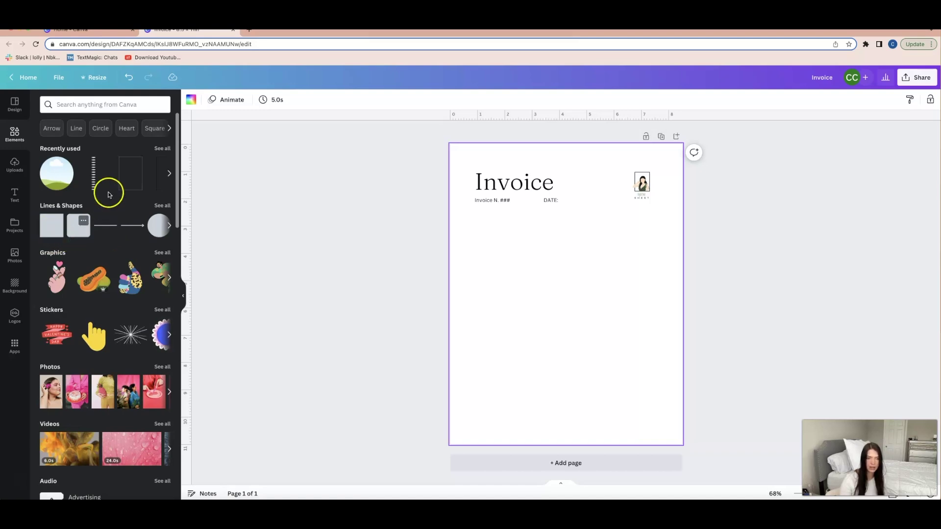
Add a horizontal line at weight 1 and place a copy below it.
key(l)
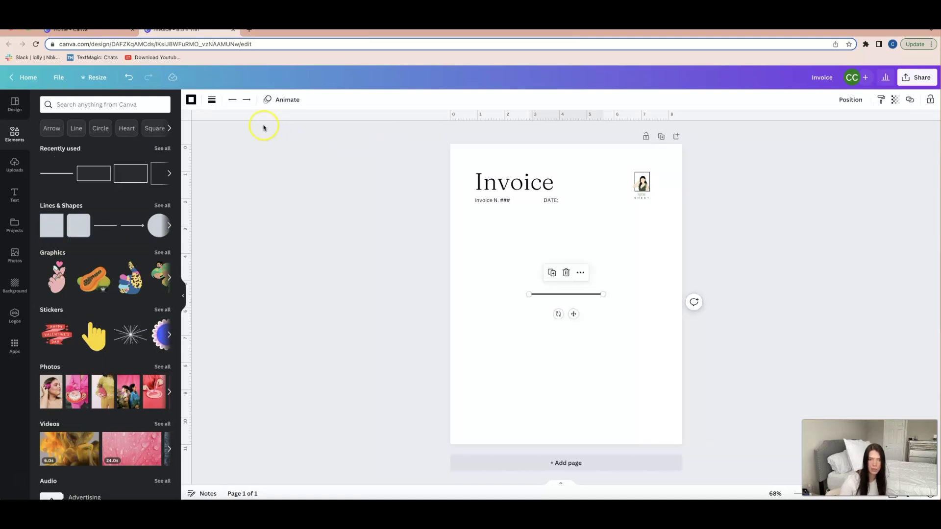
click(211, 101)
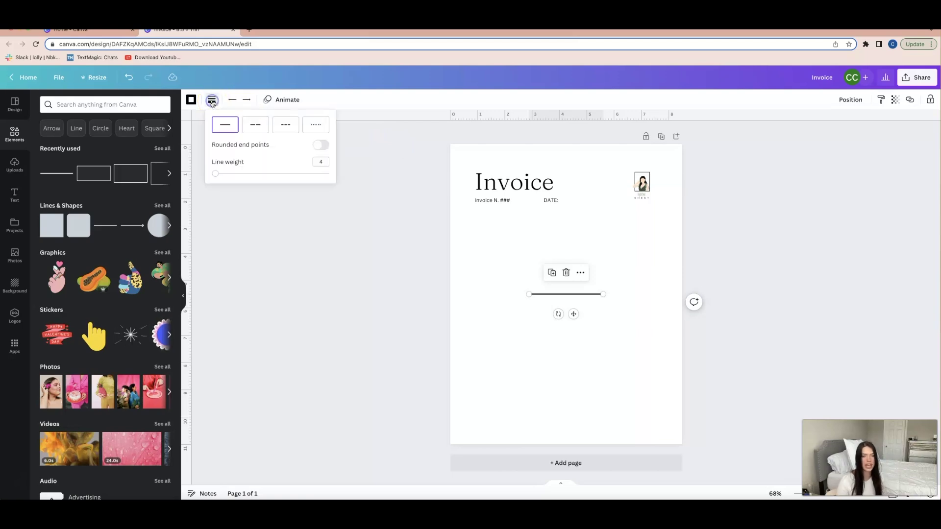
drag(215, 176, 193, 179)
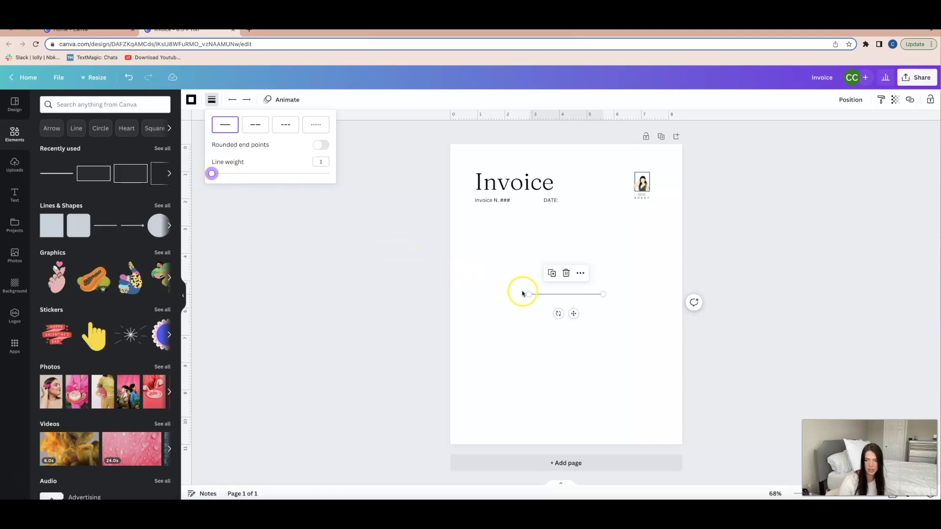
click(552, 273)
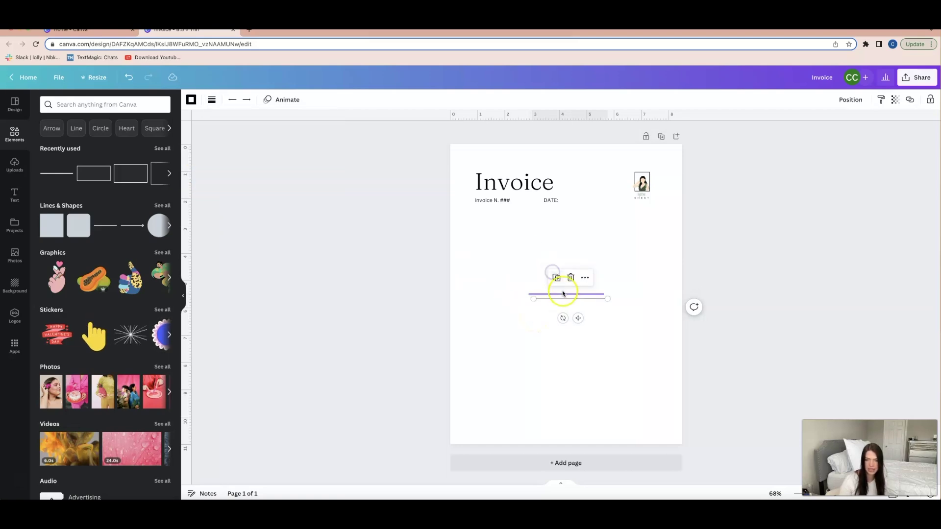
drag(580, 319, 577, 347)
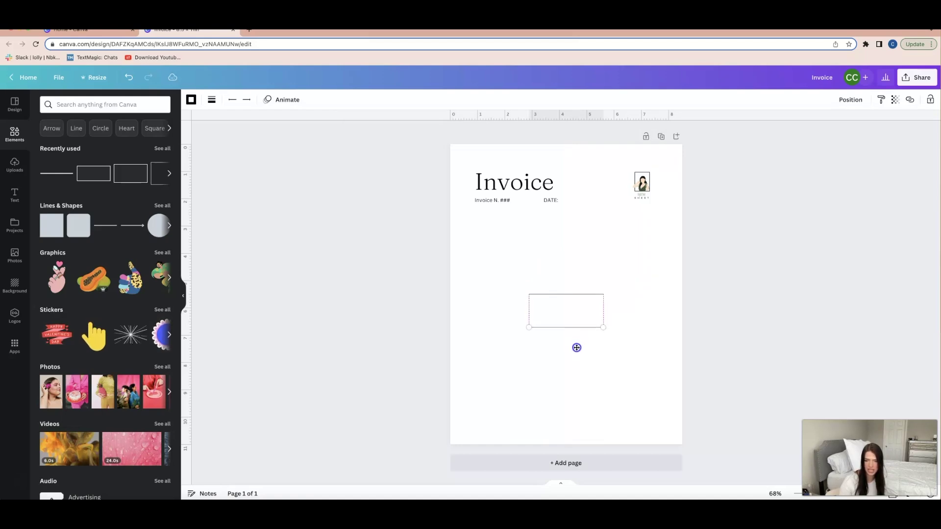
click(511, 250)
Add another weight-1 line, rotate it vertical as the right side, and copy it leftward.
click(106, 226)
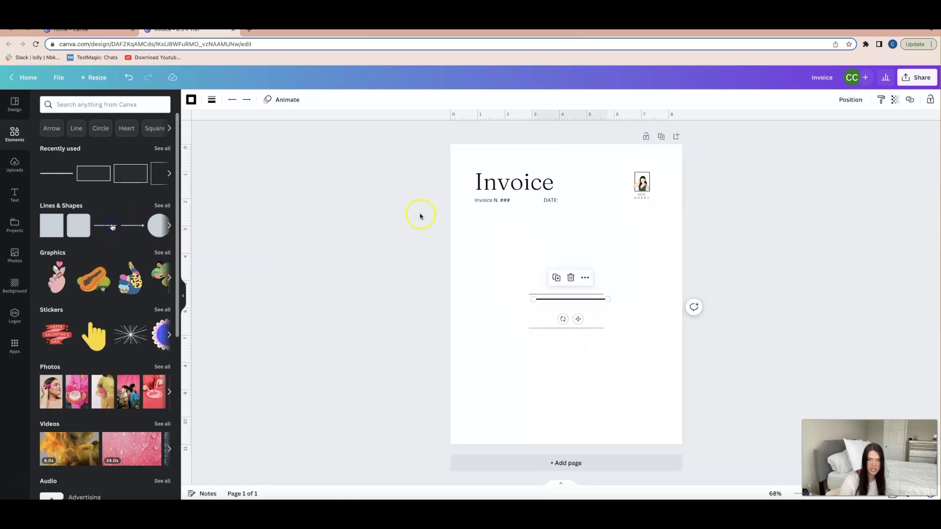
click(212, 99)
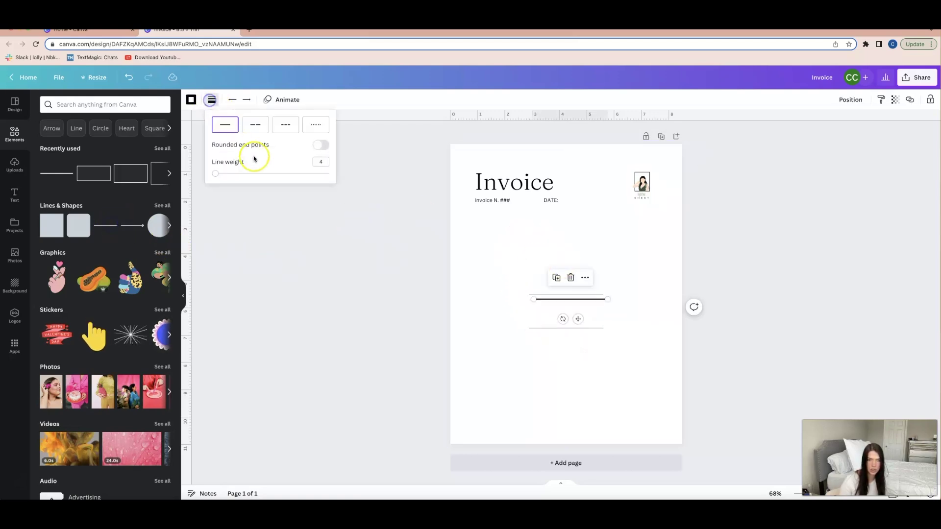
drag(216, 180, 196, 172)
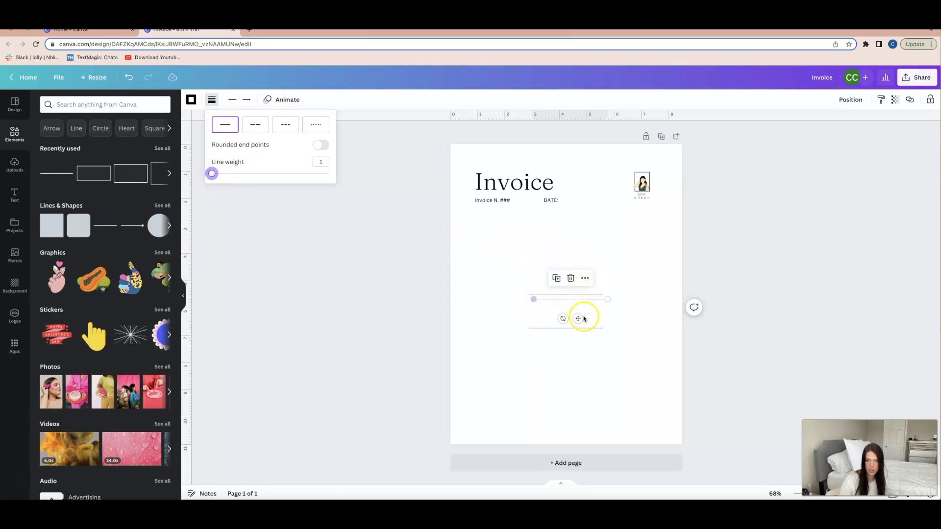
drag(562, 319, 603, 352)
click(602, 353)
click(603, 312)
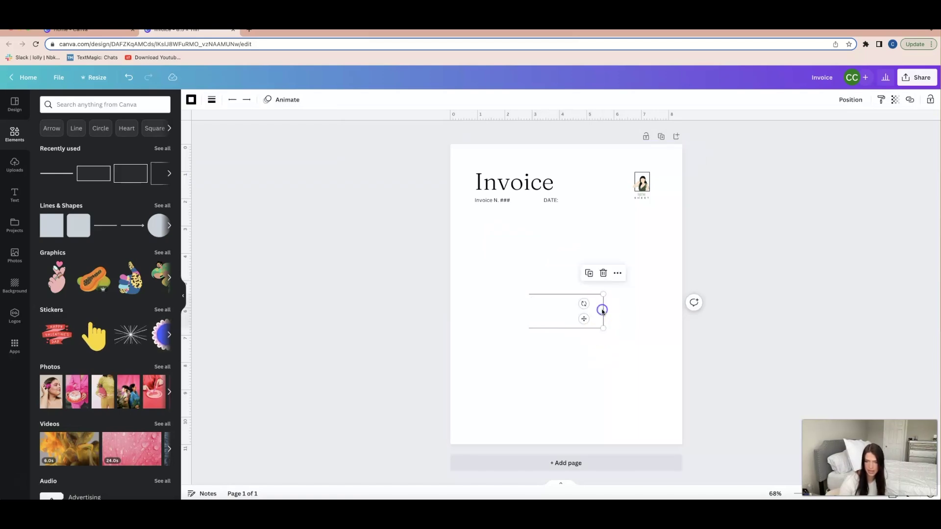
click(589, 275)
drag(607, 310, 529, 305)
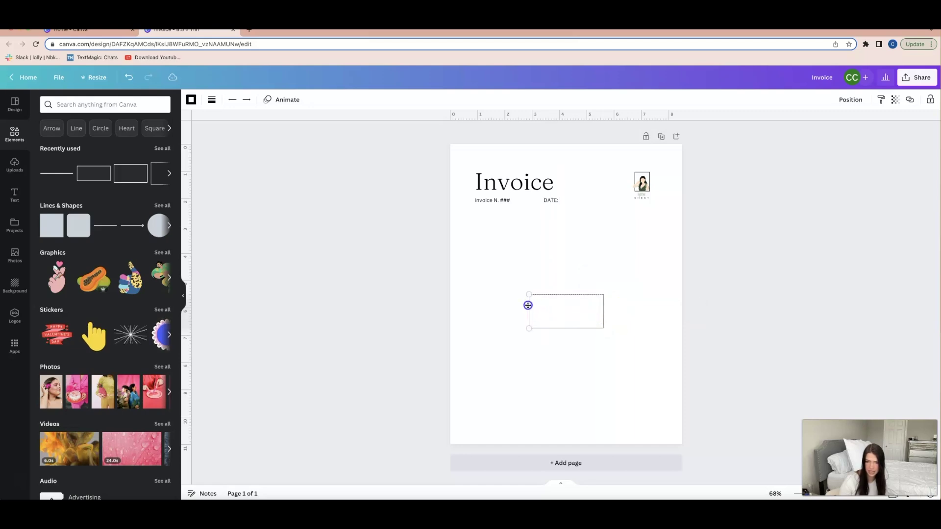
Group the four box lines and move the box beneath the Invoice N. ### line.
click(558, 381)
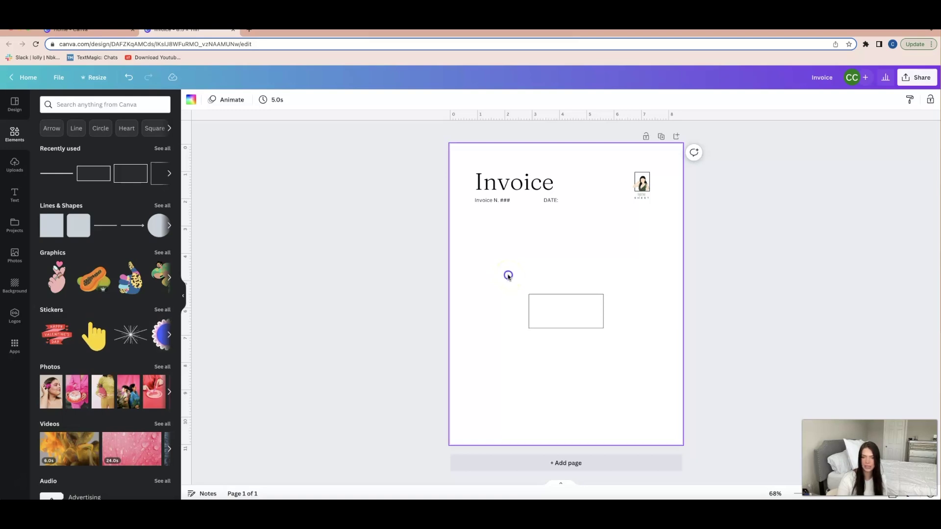
drag(509, 276, 620, 343)
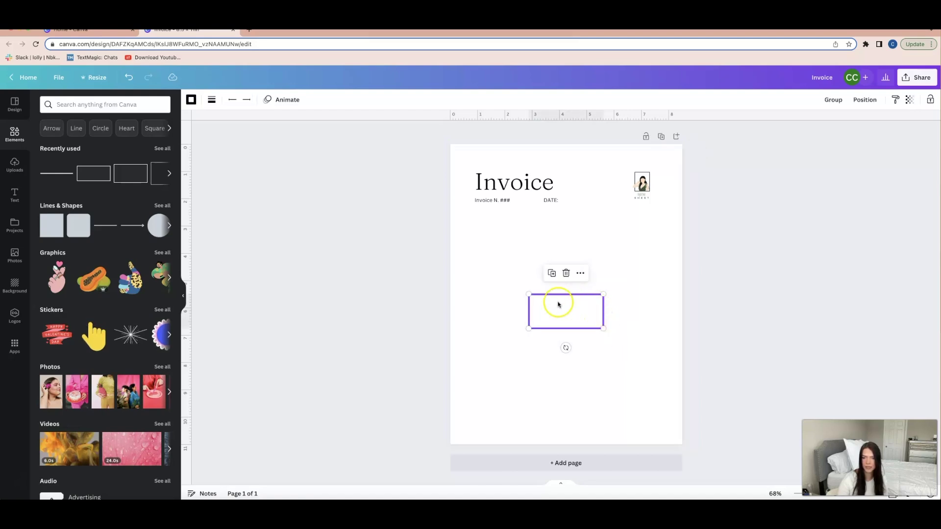
click(580, 273)
click(580, 273)
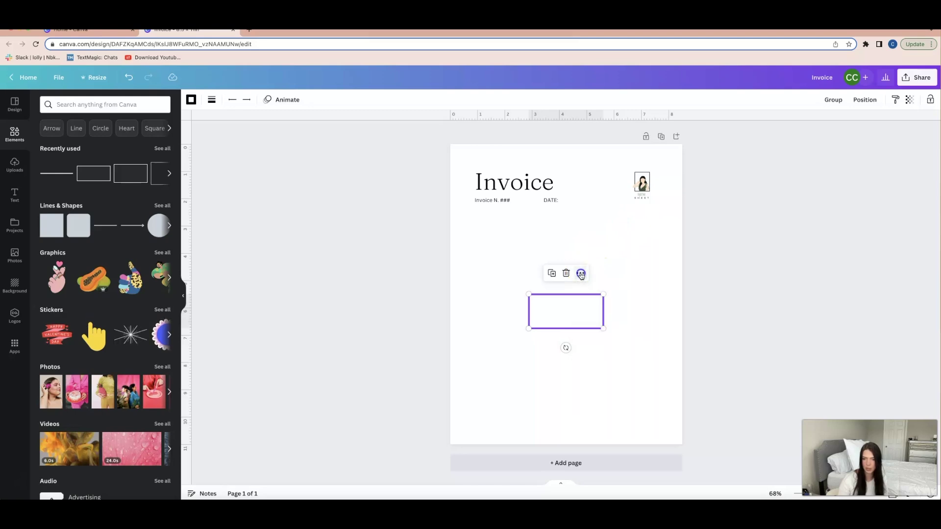
click(581, 273)
click(613, 369)
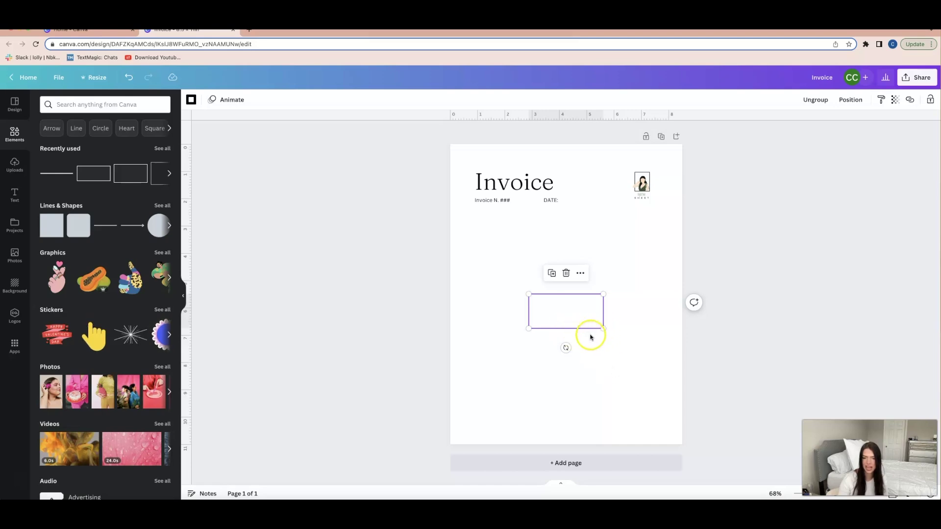
mouse_move(571, 315)
mouse_down()
mouse_move(583, 278)
mouse_move(546, 269)
mouse_move(540, 317)
mouse_move(554, 328)
mouse_move(572, 312)
mouse_up()
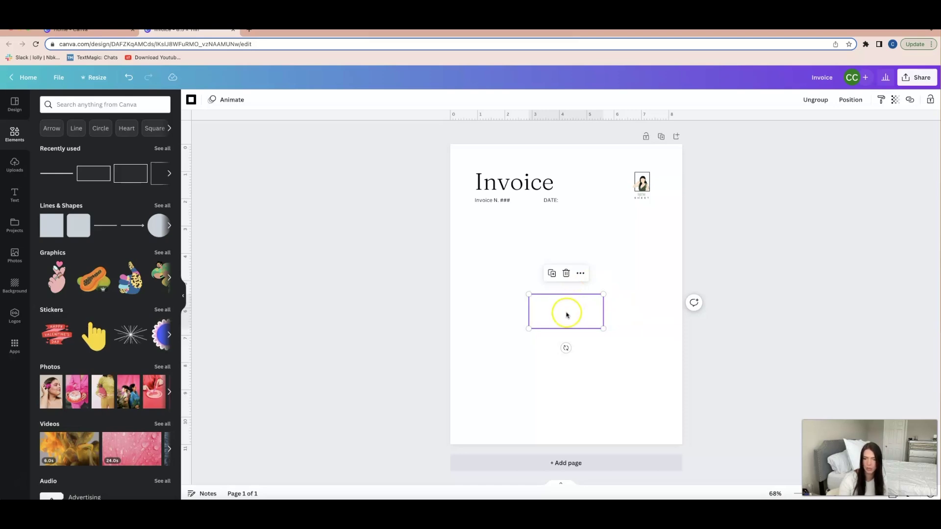
drag(567, 314, 512, 234)
click(466, 269)
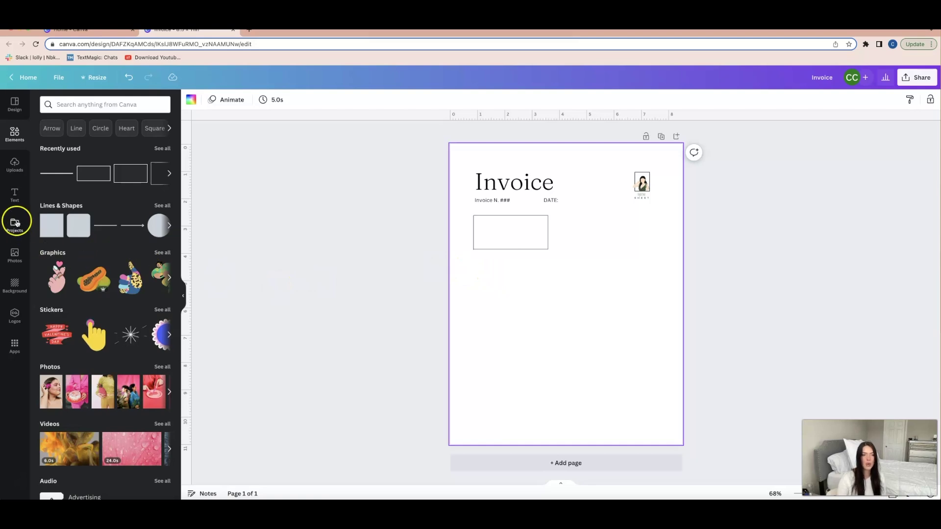
Add a 'BILLED' label and a text block with Company/Client name, City, State, Zip and Email lines.
click(14, 196)
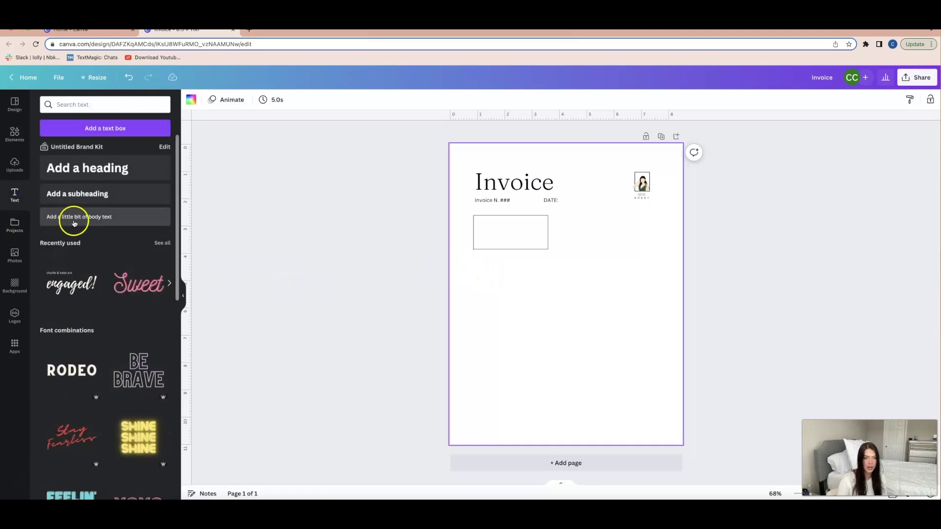
click(75, 222)
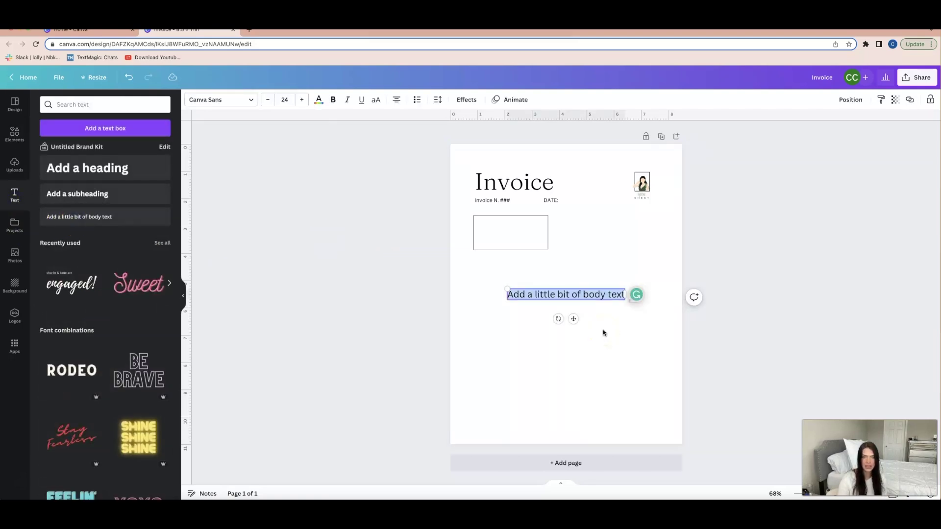
text(BILLED)
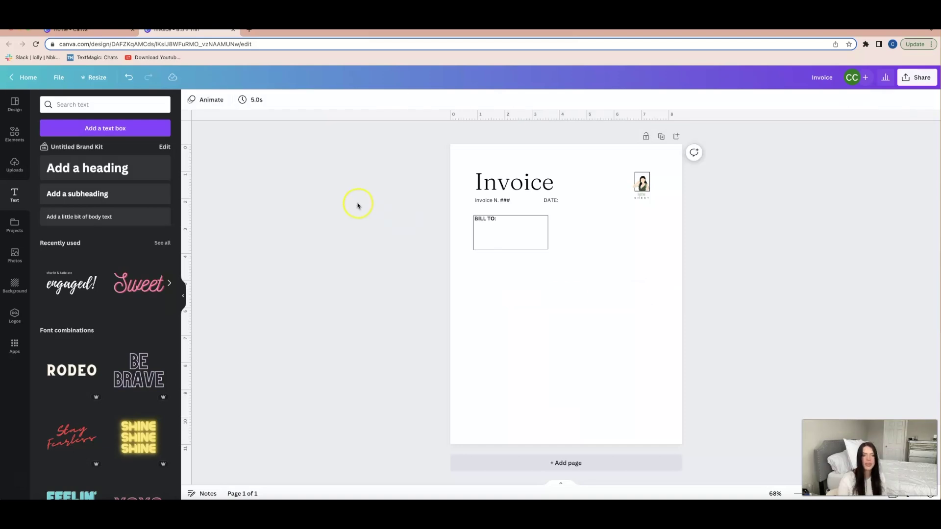
click(97, 223)
click(592, 294)
key(BackSpace)
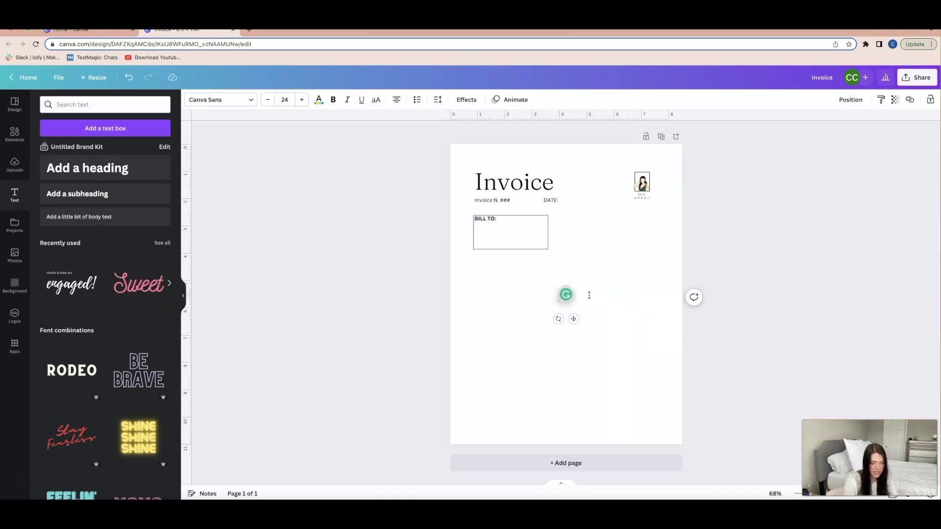
text(Company/Clientname)
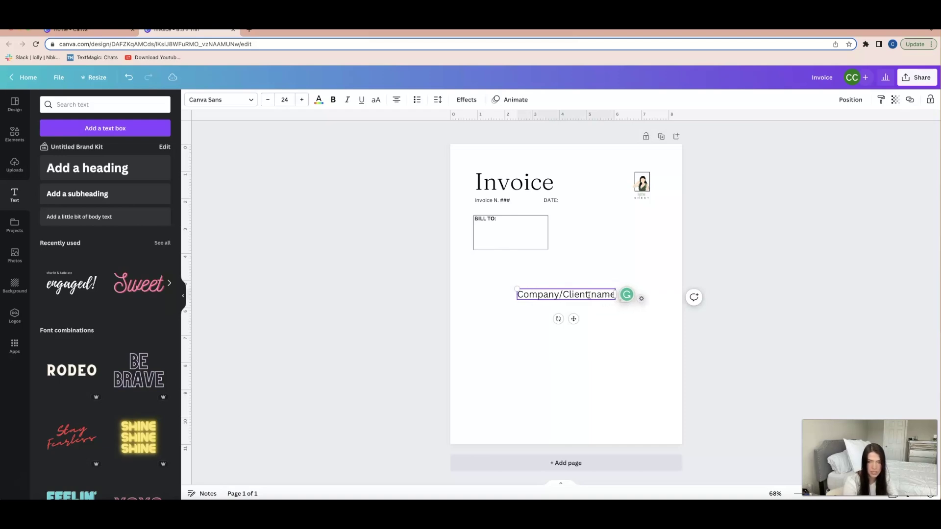
key(Return)
text(Cit)
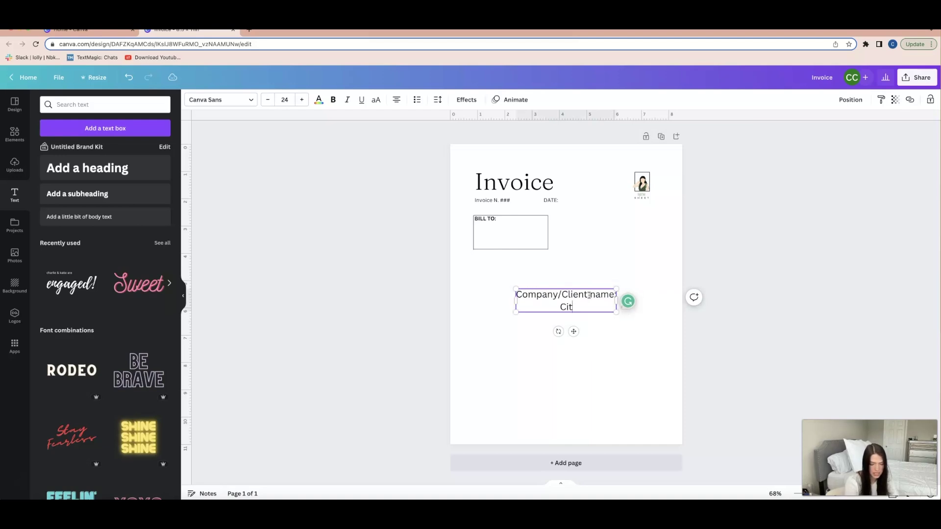
key(BackSpace)
key(BackSpace)
key(BackSpace)
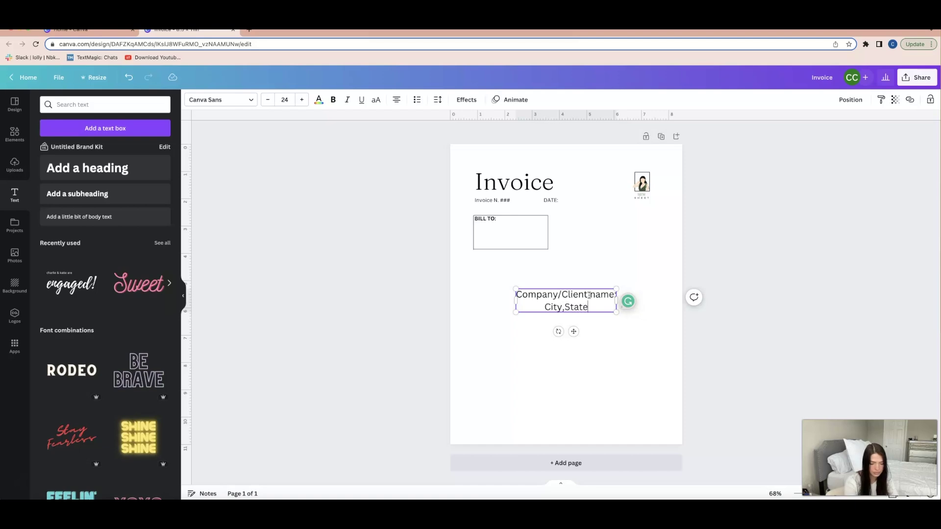
text(Zip)
key(Return)
text(Email:)
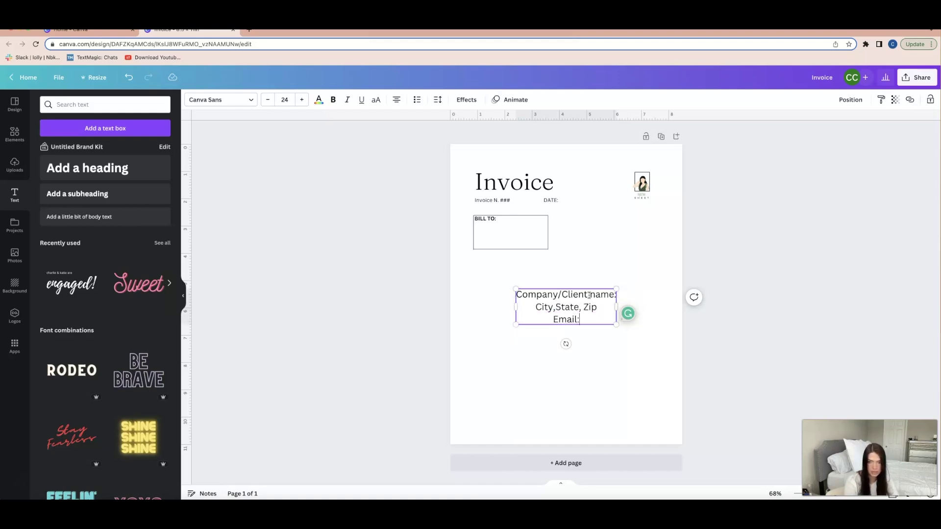
Add a colon after Zip, left-align the address lines, and shrink them into the box.
click(597, 308)
text(:)
click(583, 318)
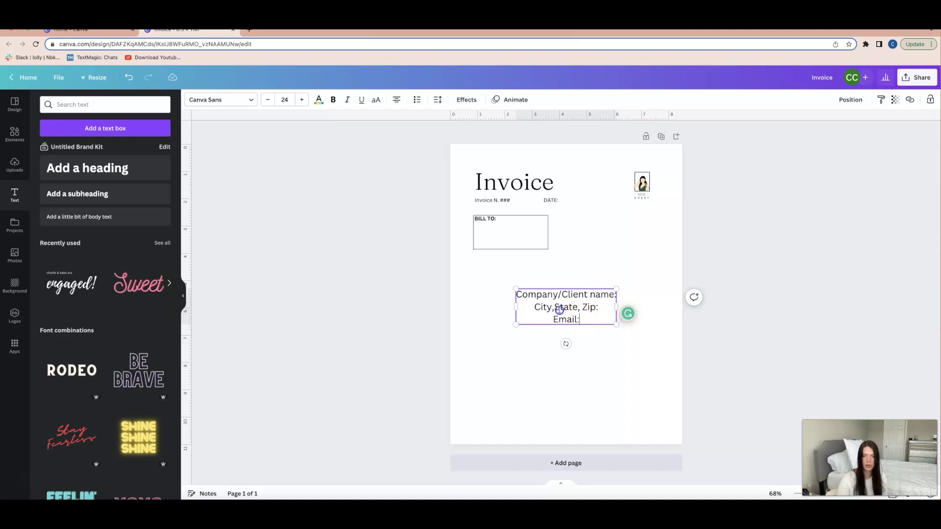
shift+click(527, 298)
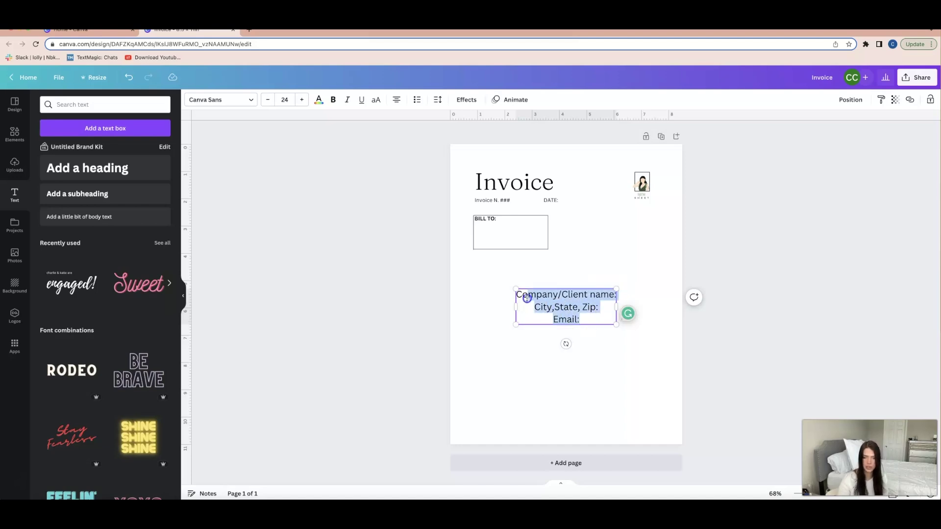
click(396, 101)
drag(616, 325, 509, 265)
click(546, 313)
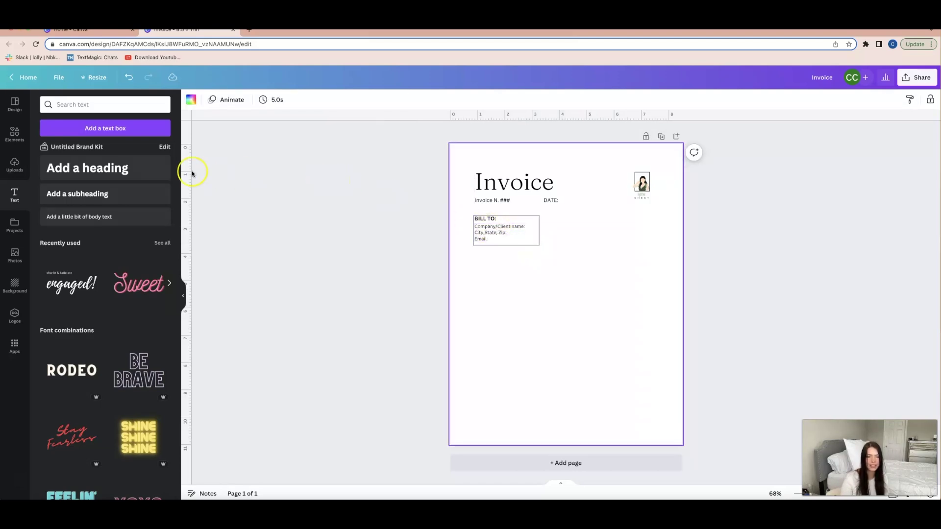
Add a 'YOUR Comapny/Name' text box to the right of the BILL TO box.
click(104, 222)
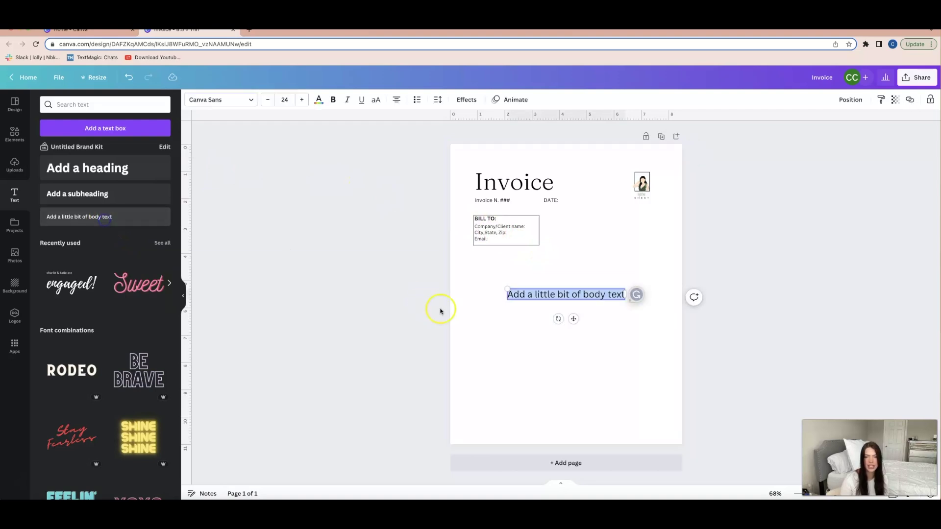
drag(575, 320, 627, 246)
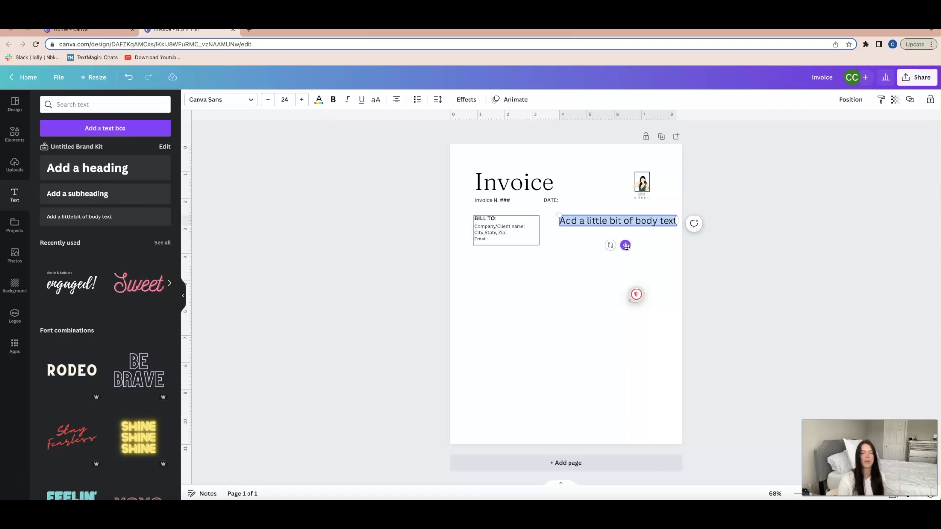
triple_click(588, 222)
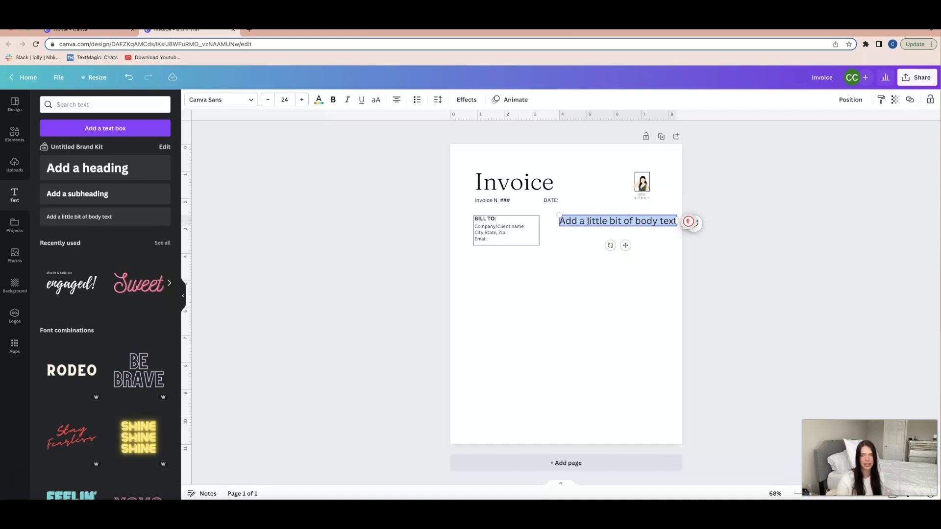
text(YOUR)
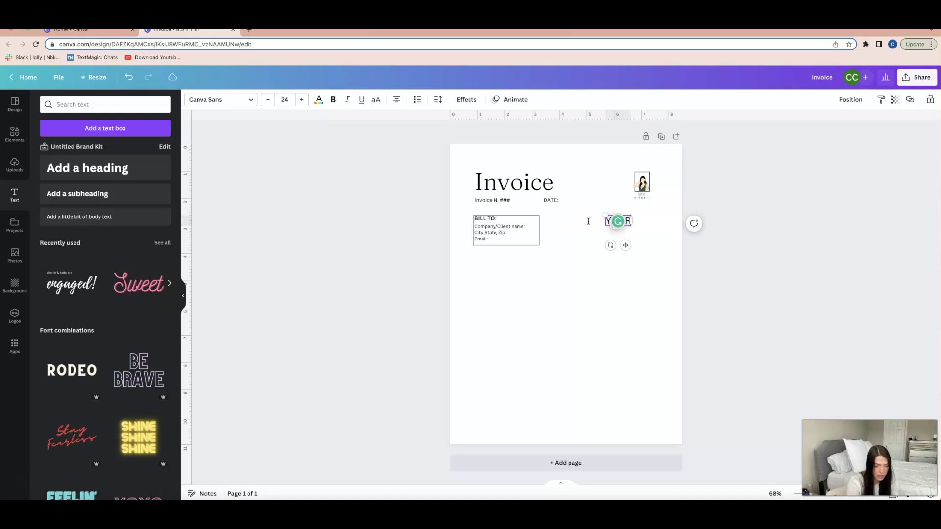
text( Comapny/Name)
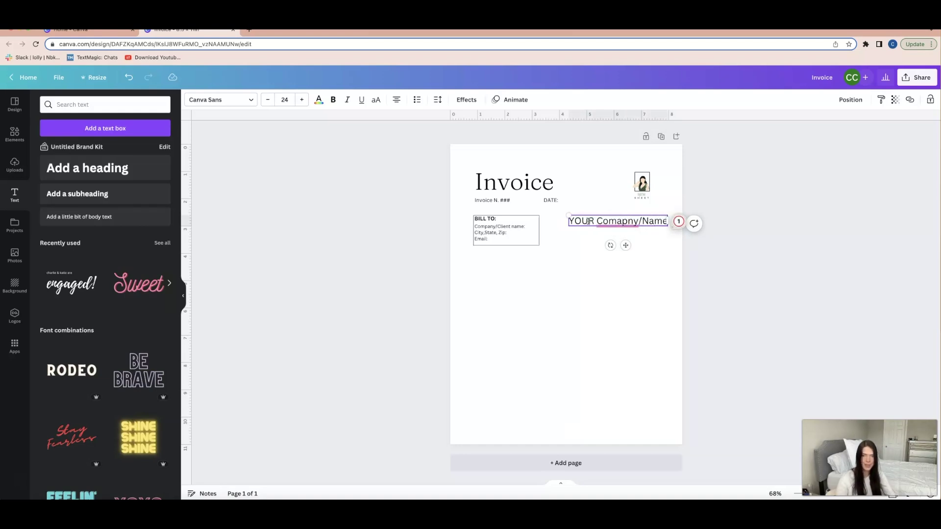
click(566, 185)
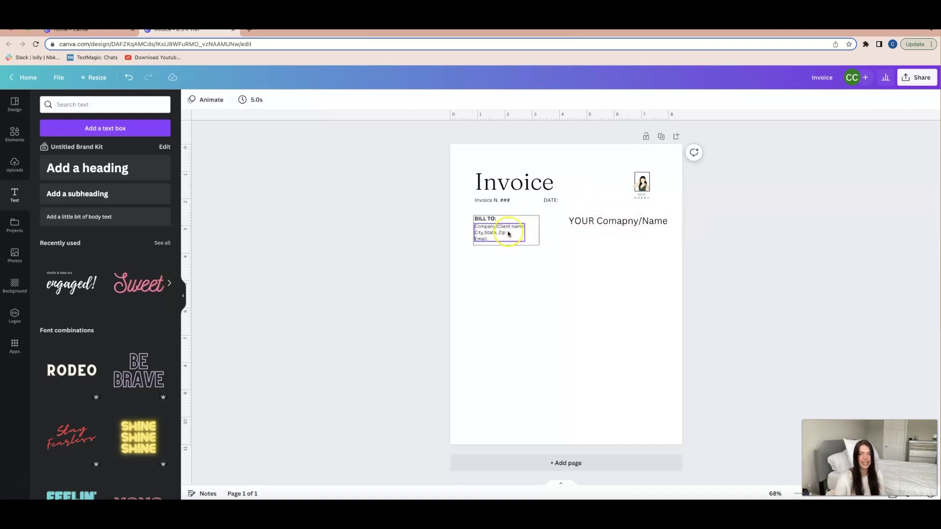
Copy the contact lines under it and place a horizontal rule below both address blocks.
drag(495, 236, 596, 238)
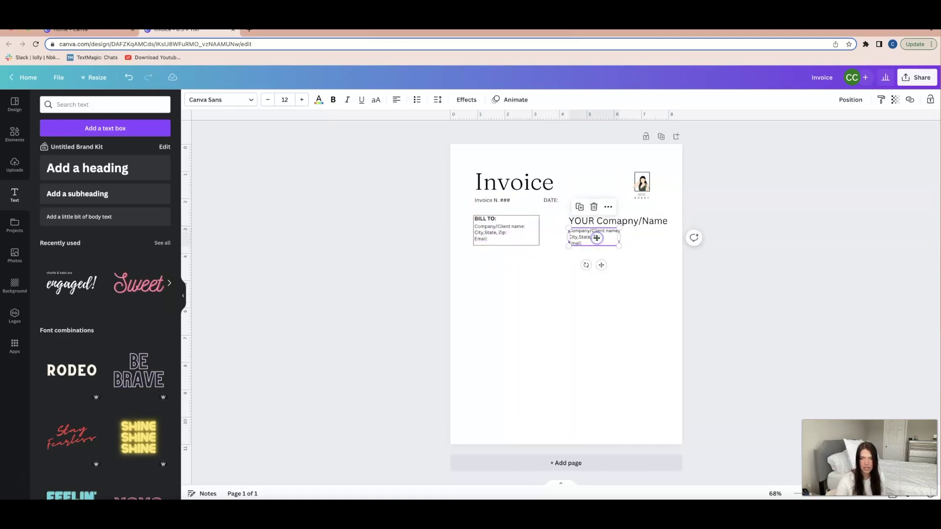
click(344, 324)
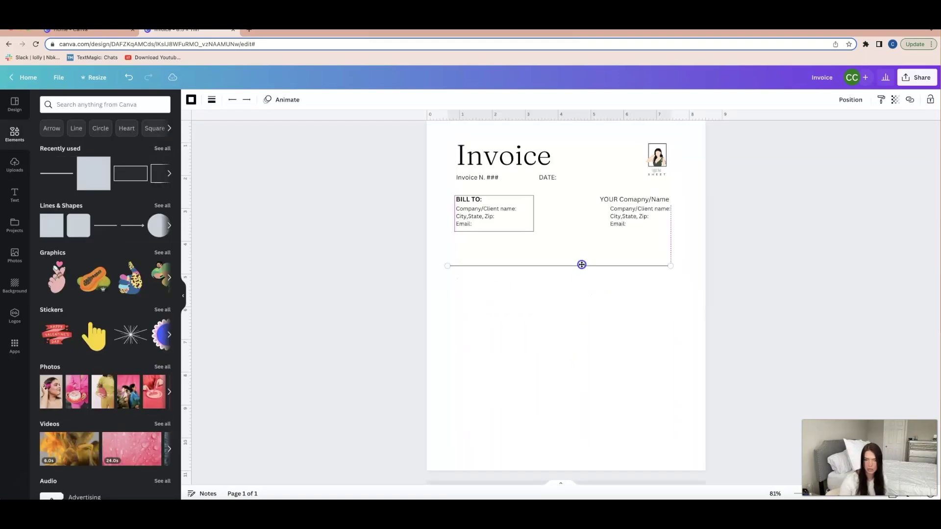
drag(581, 265, 585, 246)
Duplicate the horizontal rule and move the copy down to close the table box.
click(551, 226)
drag(551, 256, 548, 353)
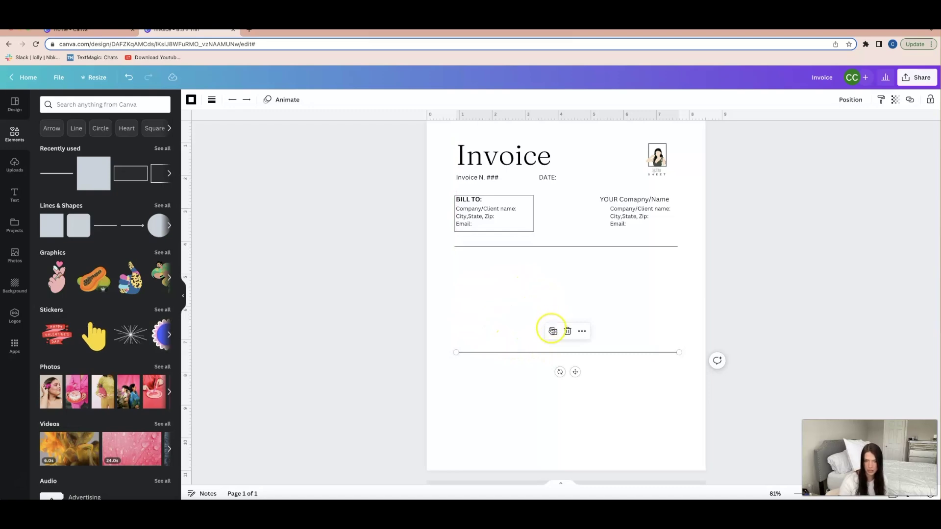
click(553, 332)
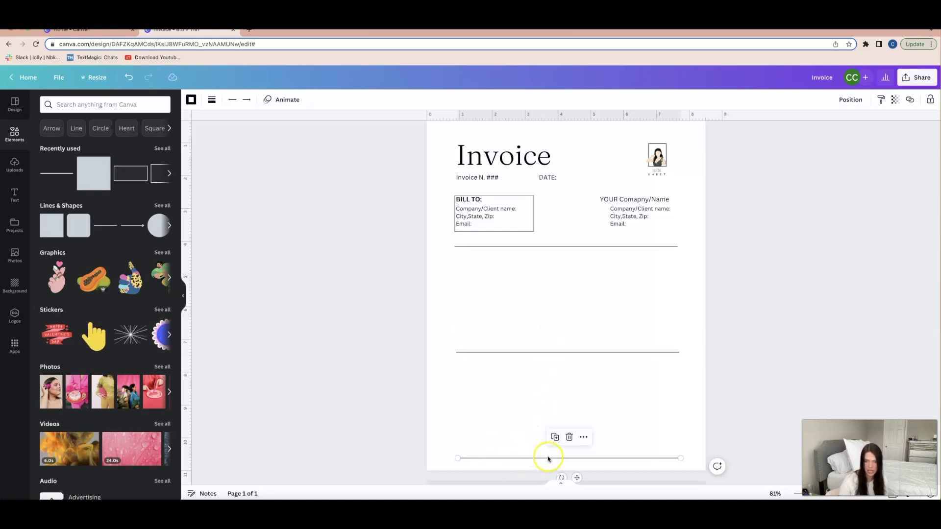
key(ctrl+z)
Duplicate the box's vertical side into several column dividers spread across the table.
click(451, 281)
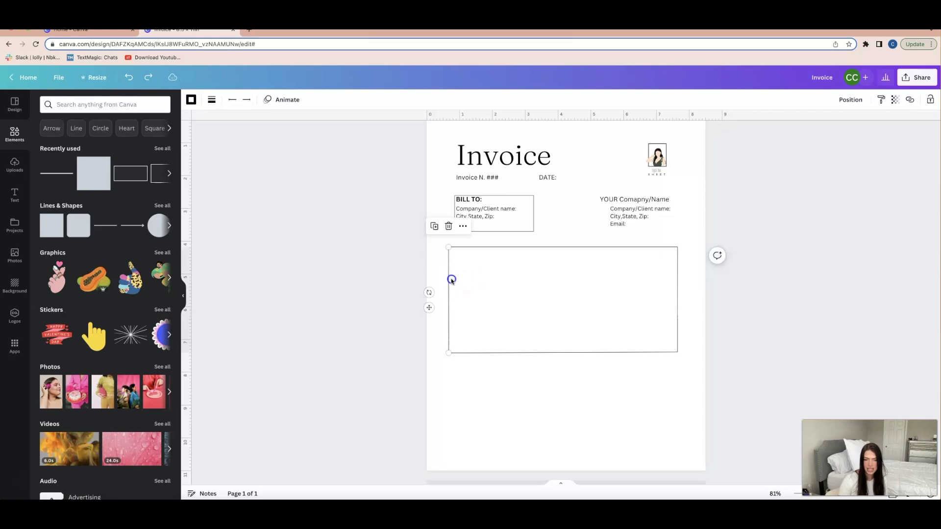
click(434, 226)
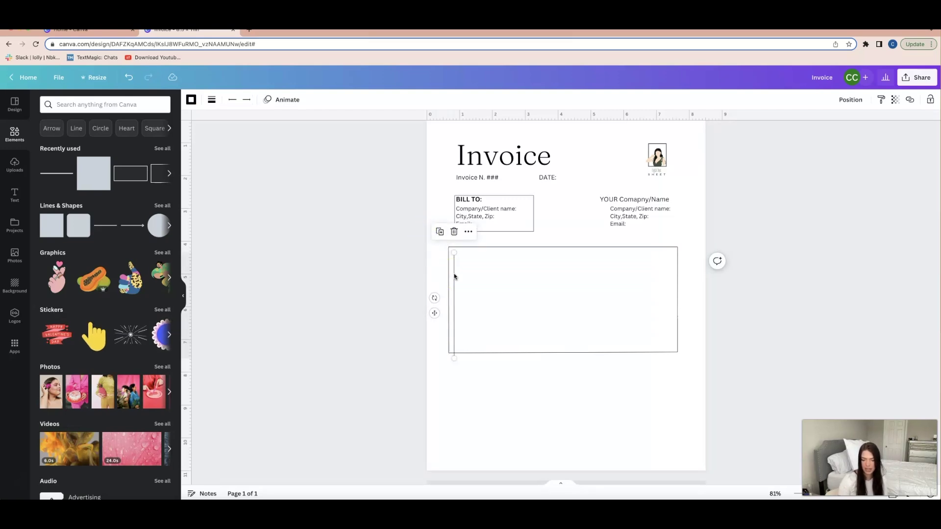
drag(456, 271, 454, 294)
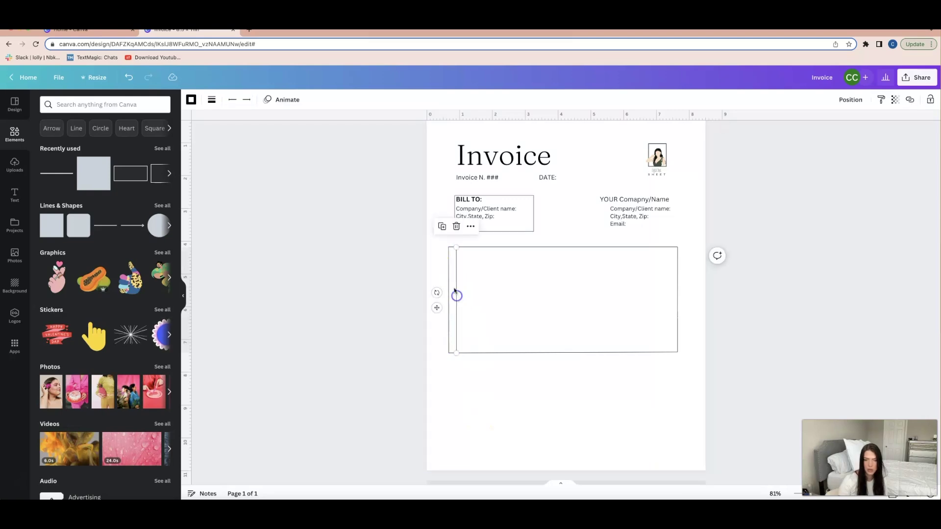
click(442, 228)
drag(462, 285, 535, 279)
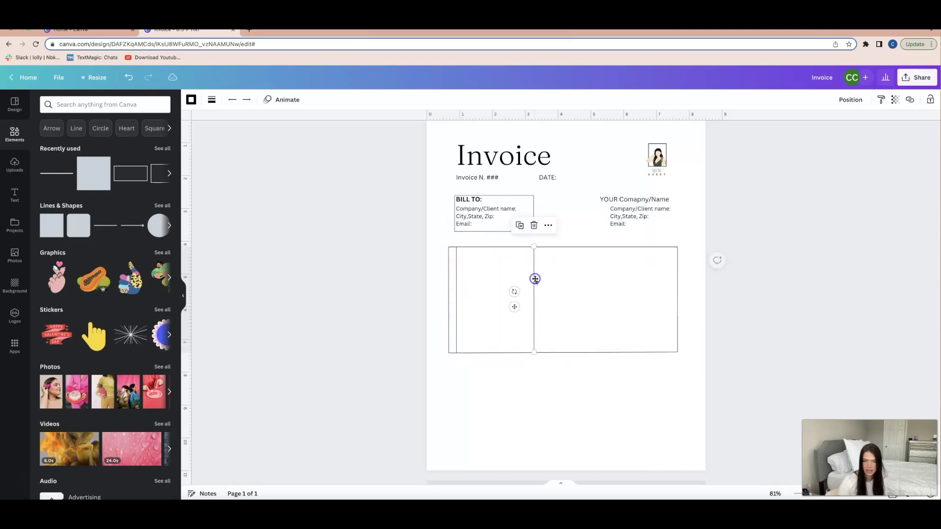
click(519, 225)
drag(612, 308, 544, 294)
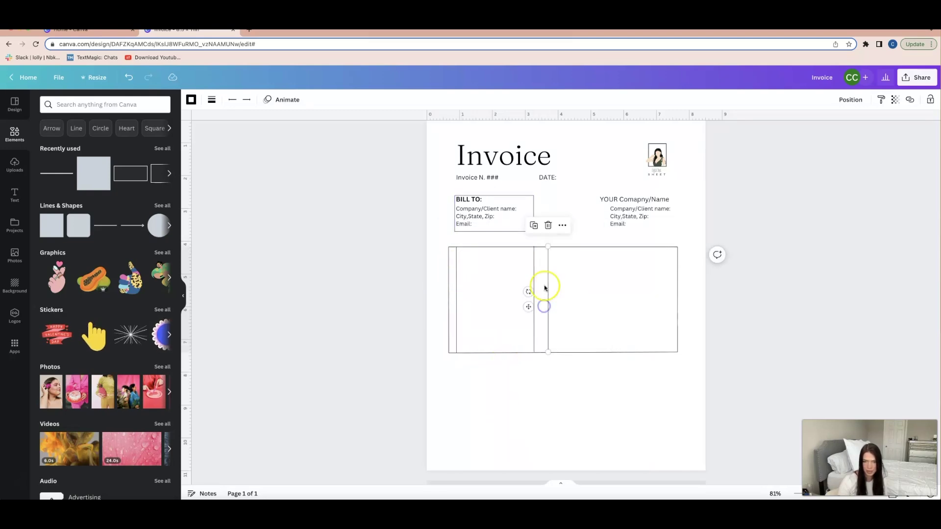
click(534, 224)
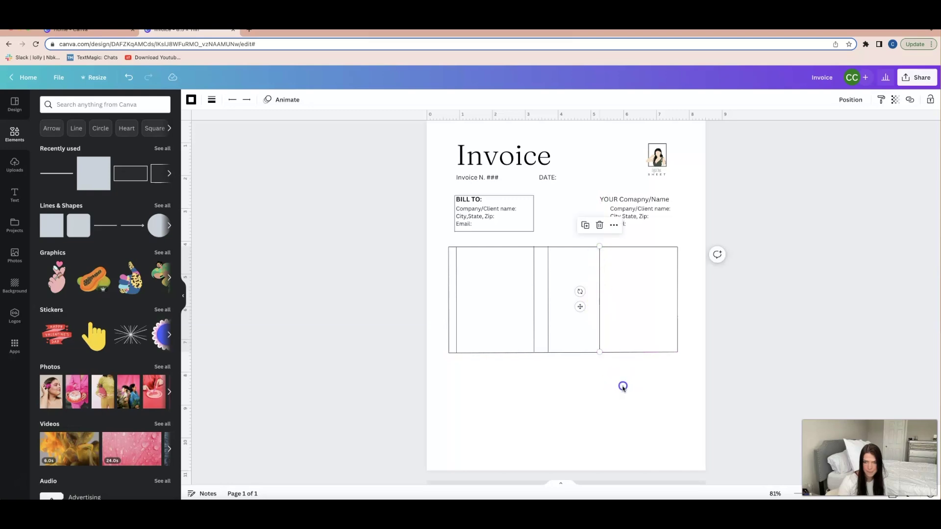
drag(600, 277, 645, 278)
click(631, 389)
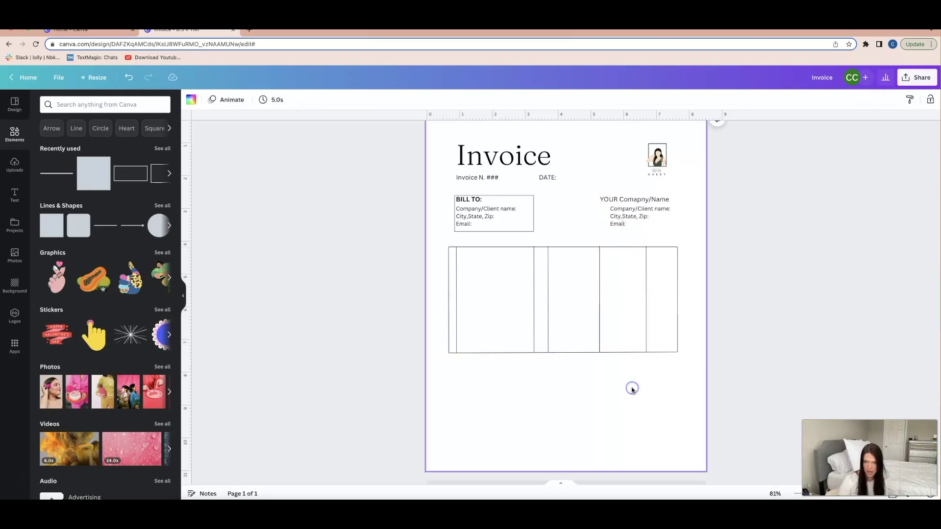
scroll(633, 389, down, 2)
click(514, 247)
Nudge the table's top line down and duplicate it into about ten evenly spaced row lines.
drag(521, 269, 514, 272)
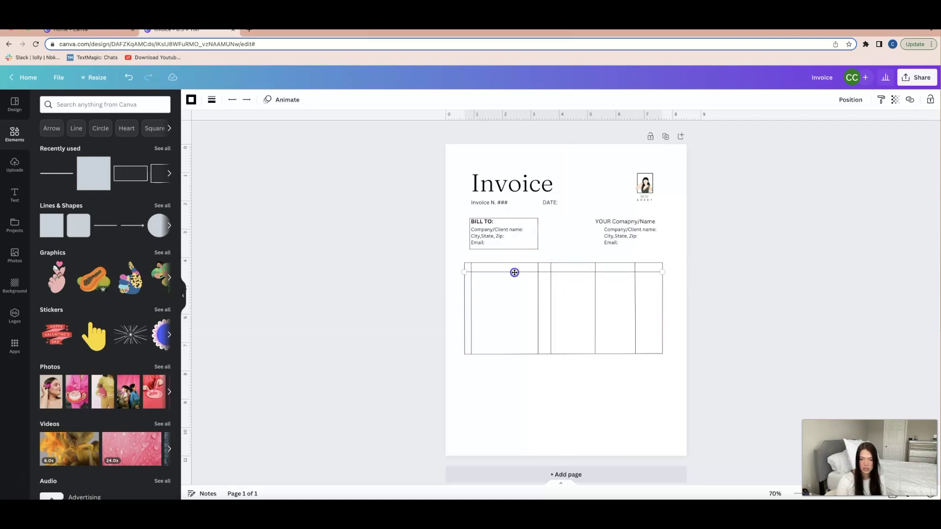
key(ctrl+d)
key(ctrl+d)
key(ctrl+d)
key(ctrl+d)
key(ctrl+d)
key(ctrl+d)
key(ctrl+d)
click(547, 314)
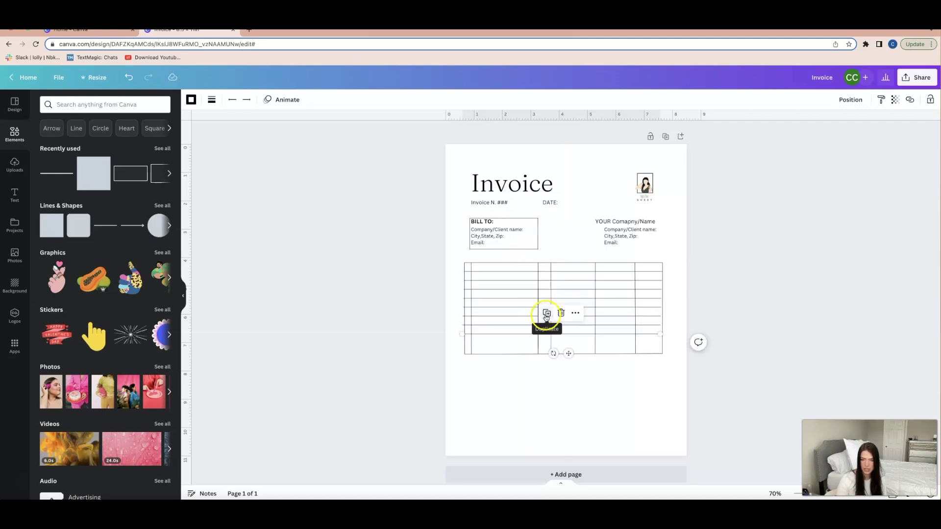
click(547, 314)
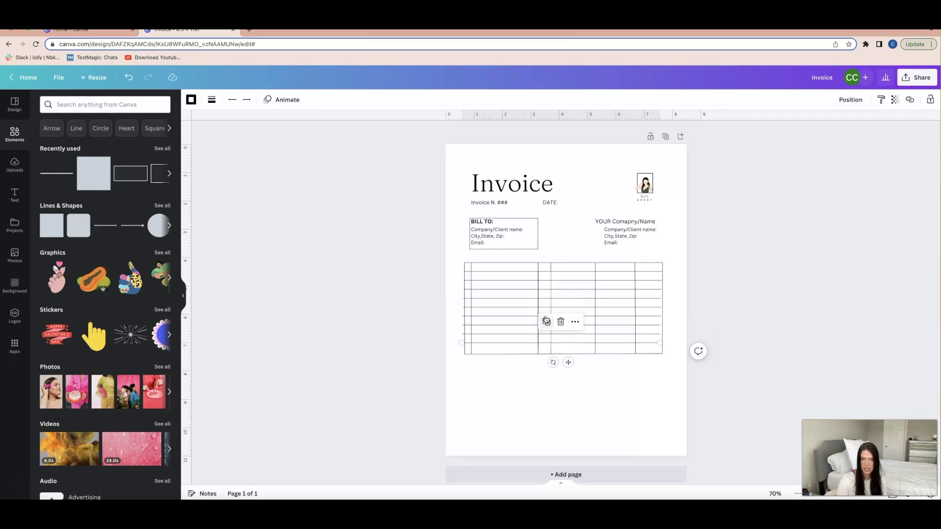
click(527, 395)
scroll(527, 395, up, 2)
drag(442, 211, 545, 253)
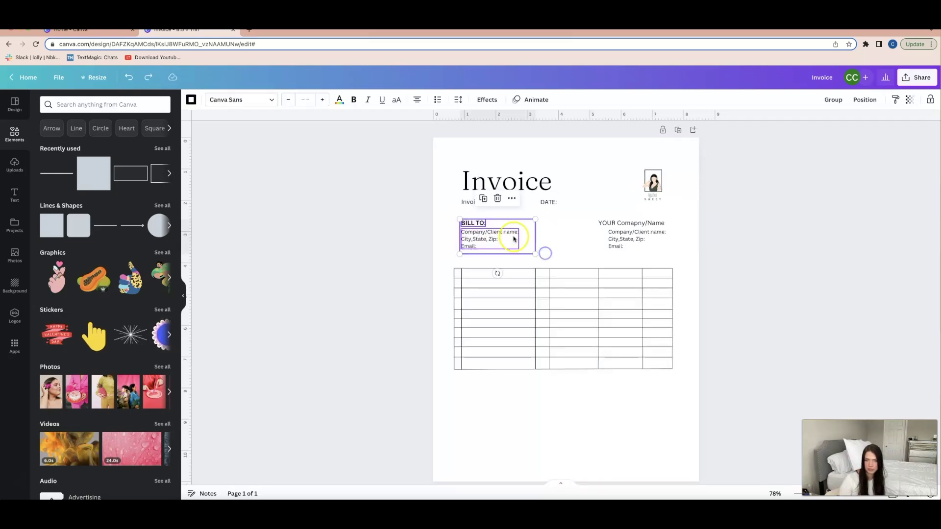
Duplicate the BILL TO box and place the copy just below the invoice table.
click(487, 204)
drag(529, 228, 519, 386)
click(559, 420)
click(490, 393)
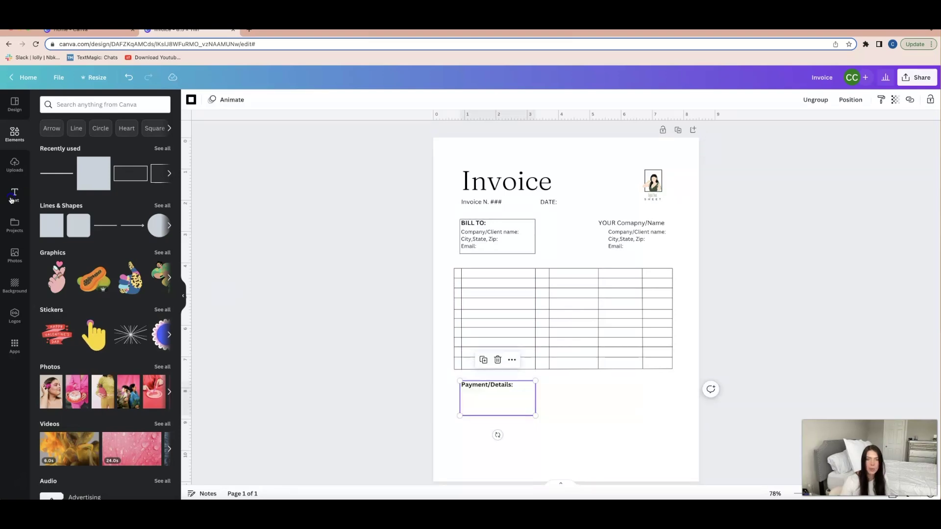
Add a PAYPAL: line with the PayPal e-mail address and complete the Business Name: and Account: lines.
click(15, 194)
click(96, 222)
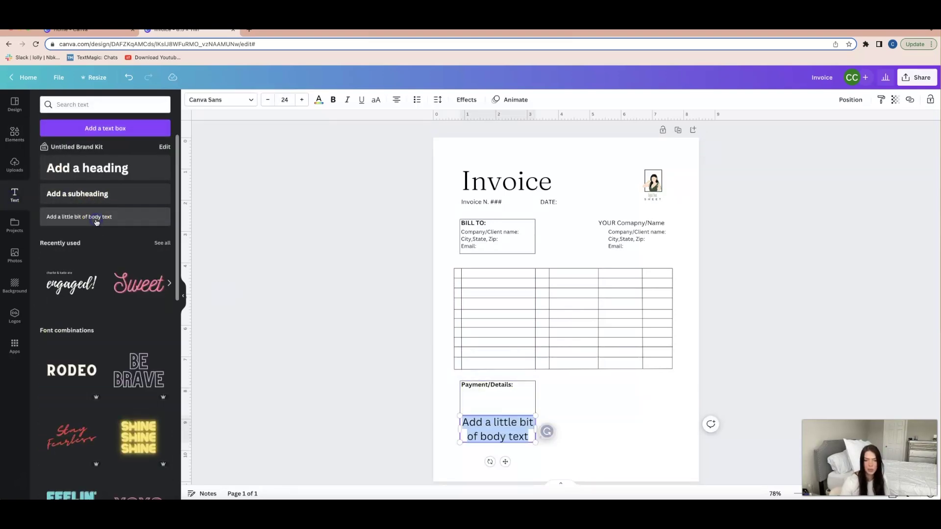
text(PAYPA)
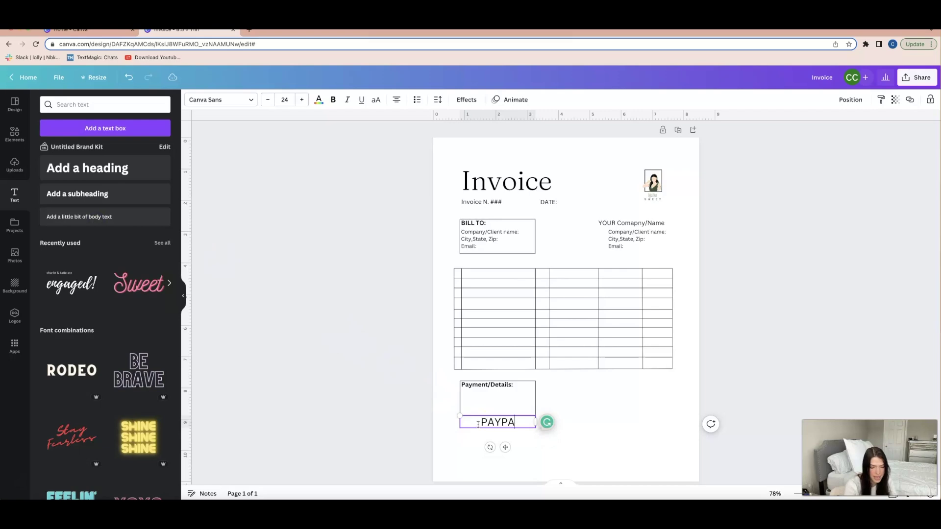
text(LK)
key(BackSpace)
text(:)
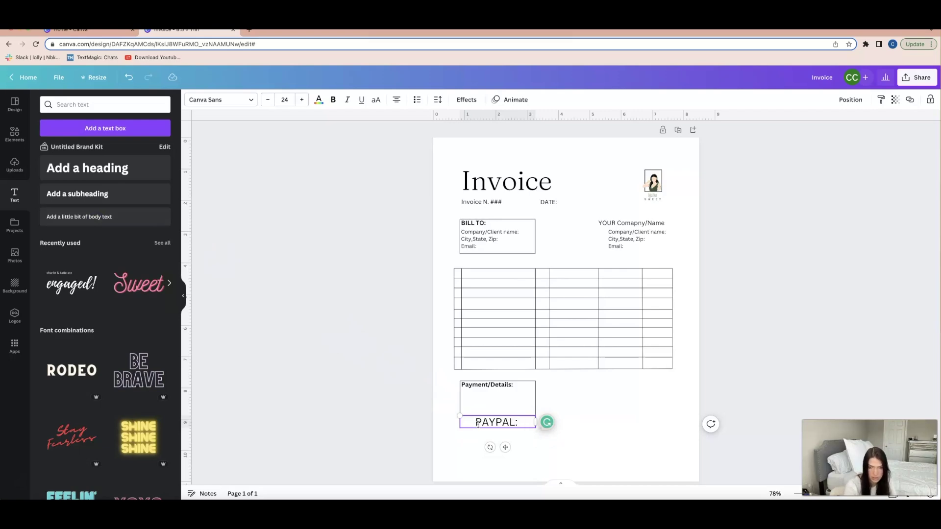
text( you)
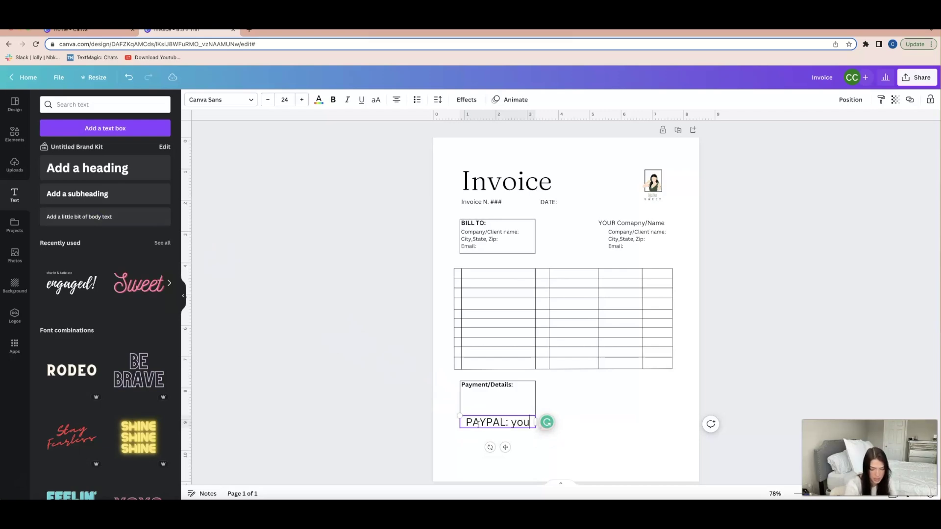
text(paypal)
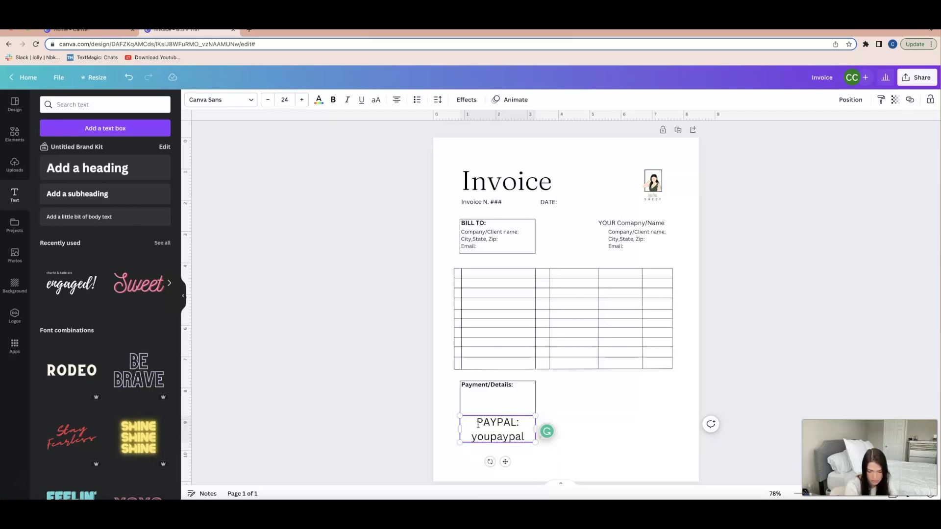
text(@gmail.com)
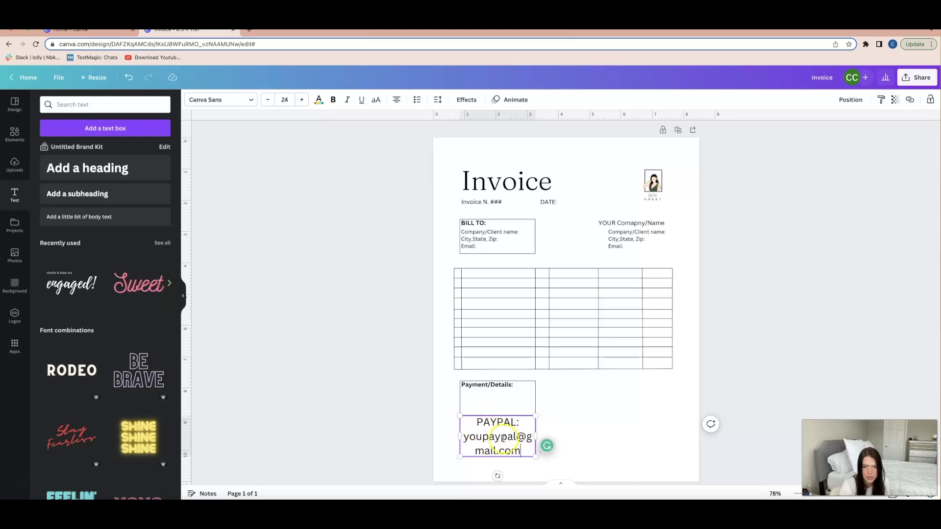
click(366, 293)
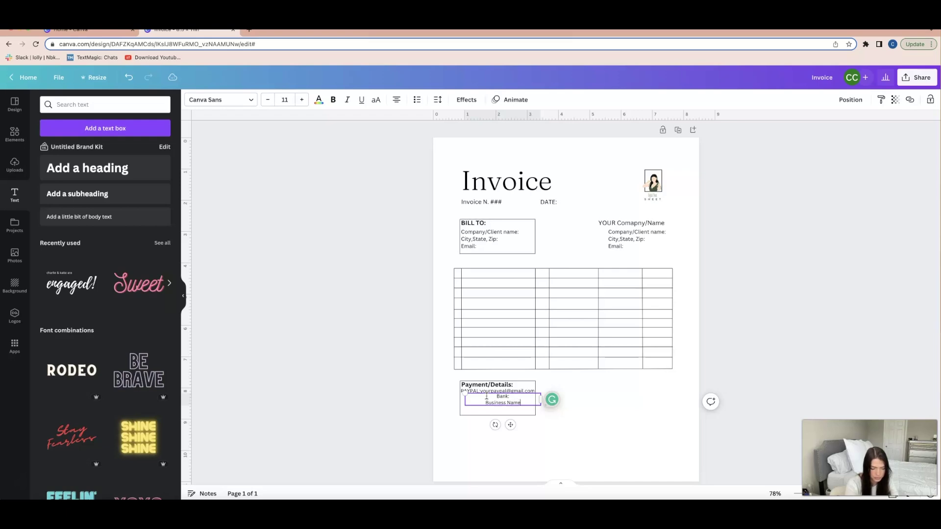
text(:)
key(Return)
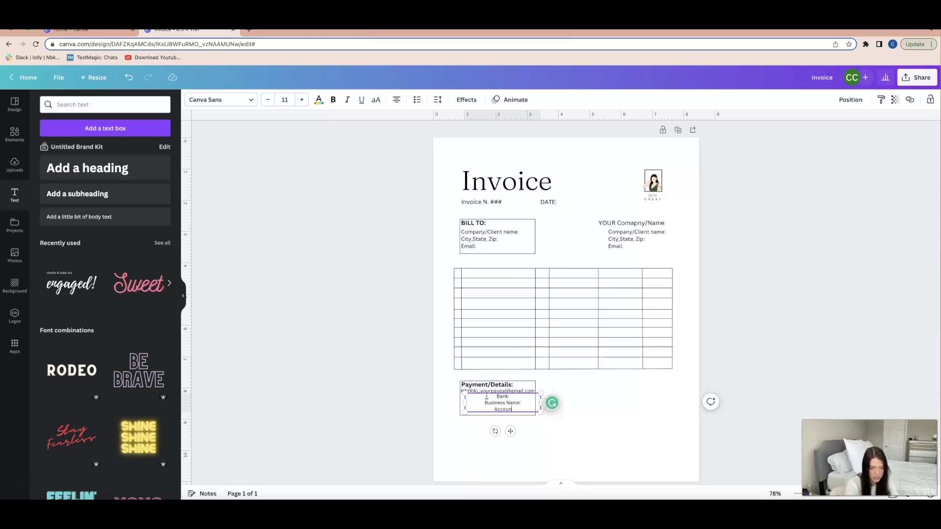
text(t:)
click(504, 421)
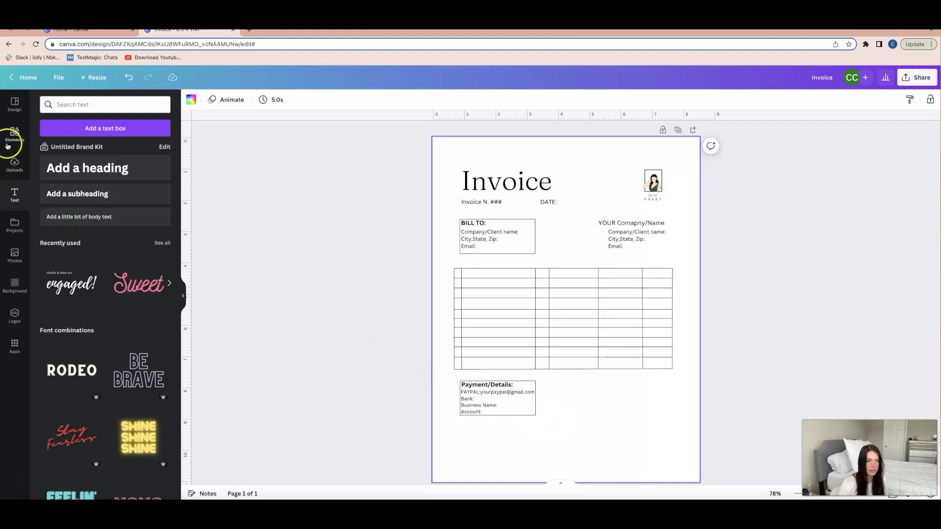
click(7, 146)
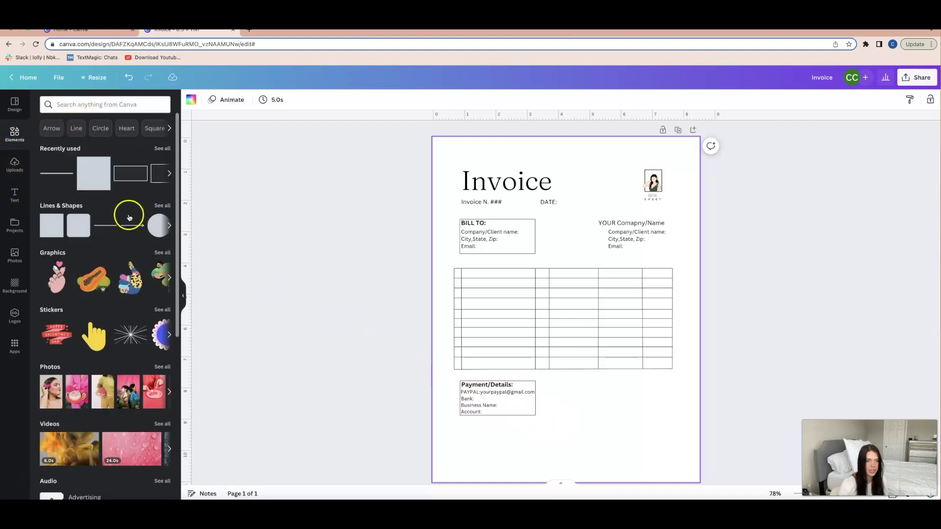
Add a square from Lines & Shapes and flatten it into a bar behind the Payment/Details heading.
click(163, 205)
click(55, 296)
drag(566, 350, 530, 408)
drag(514, 413, 495, 388)
click(556, 407)
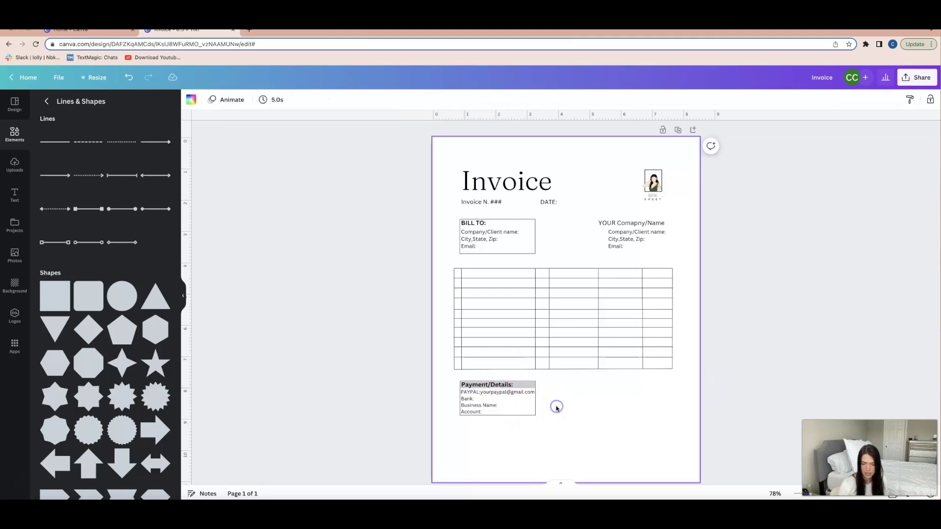
click(519, 387)
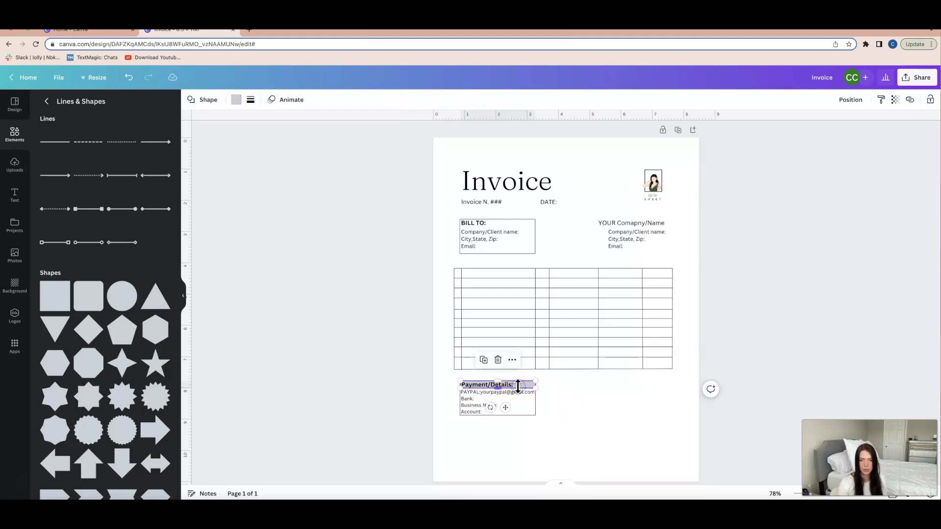
Try pink and beige fills on the bar, then undo the pink to keep it light grey.
click(237, 101)
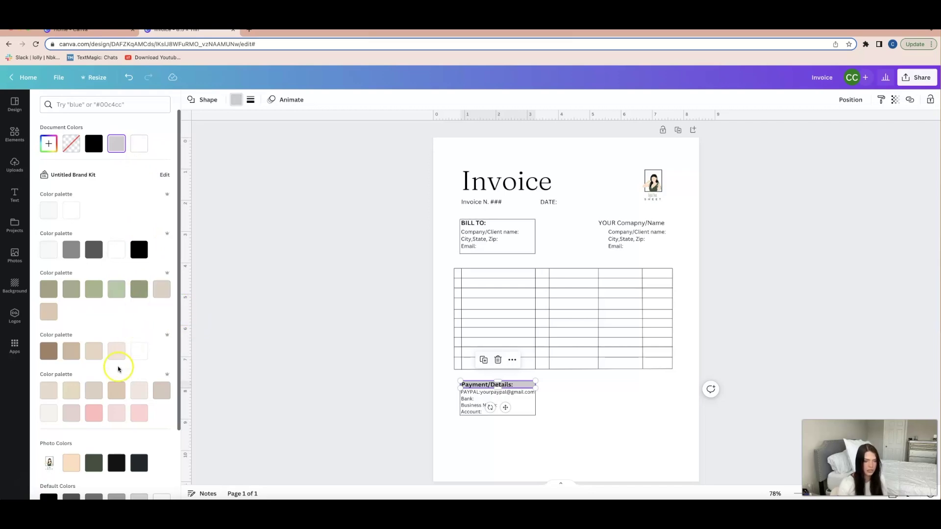
click(118, 416)
click(160, 289)
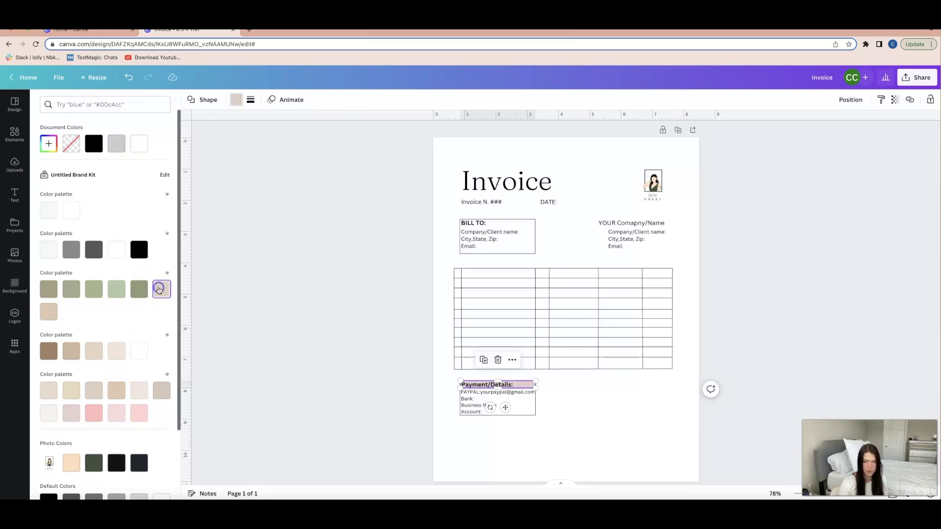
scroll(92, 443, down, 2)
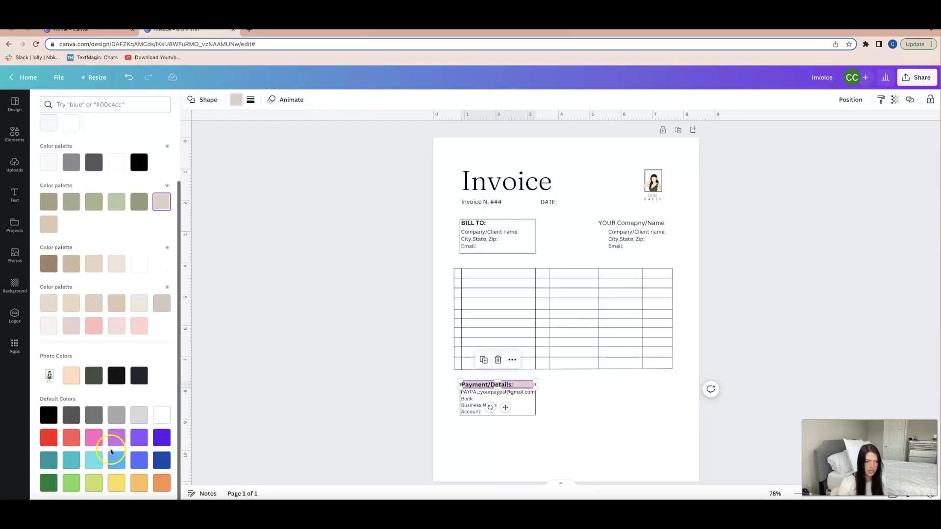
click(92, 444)
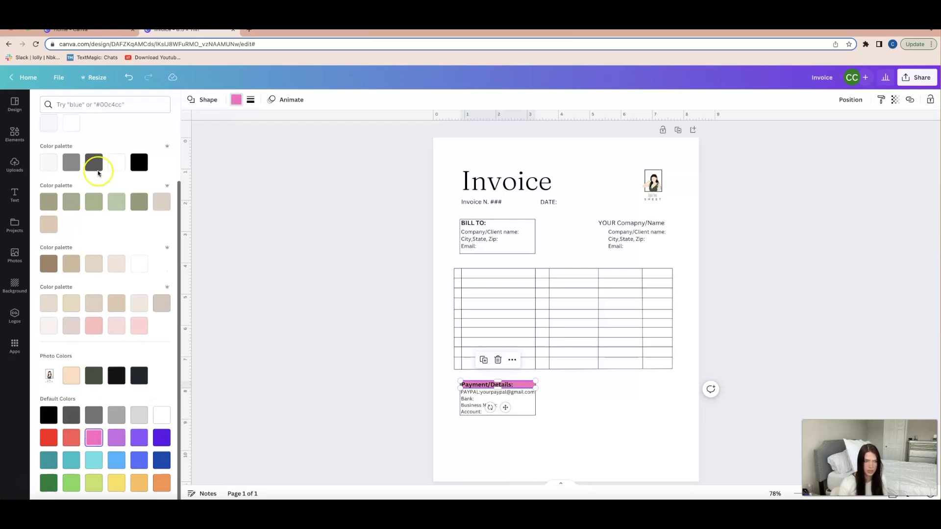
key(ctrl+z)
click(453, 385)
drag(451, 380, 547, 421)
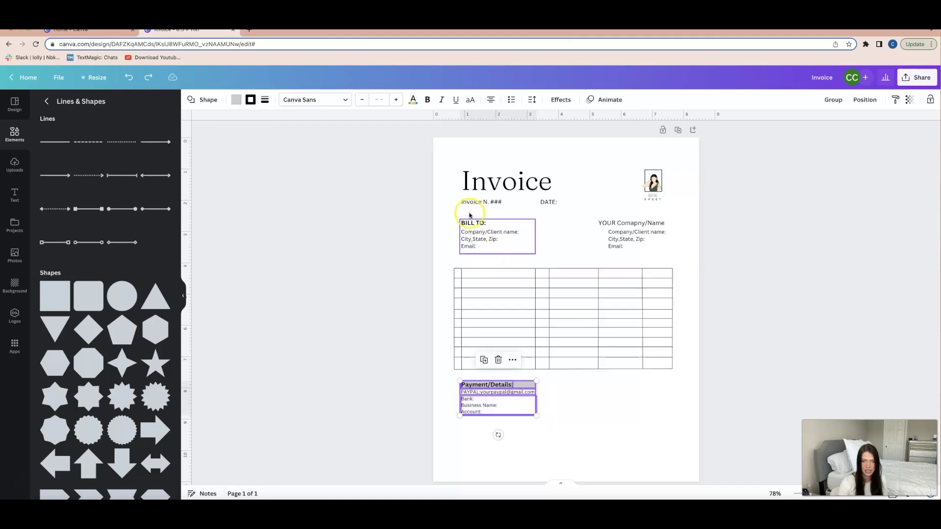
Duplicate the Payment/Details box to its right and turn one of its lines into a vertical column divider.
click(487, 361)
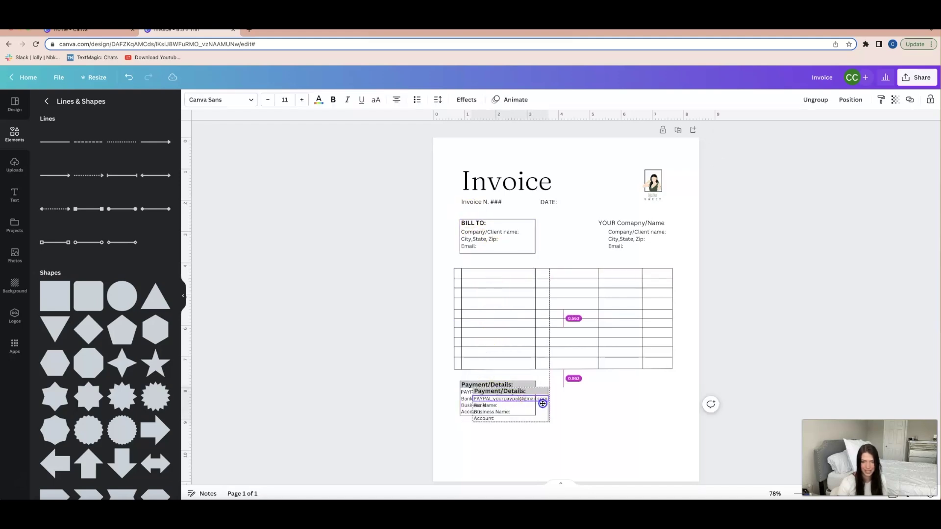
drag(542, 399, 641, 392)
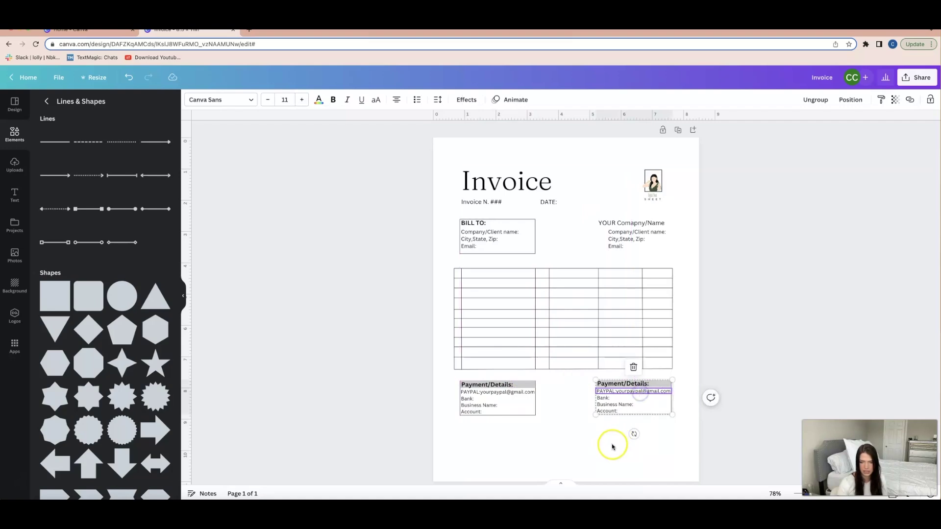
click(613, 446)
click(618, 389)
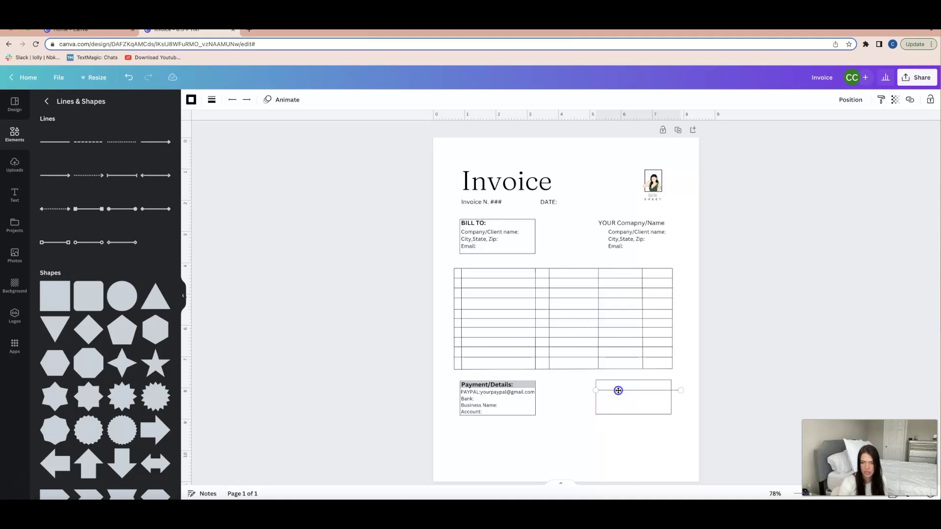
scroll(618, 390, down, 2)
drag(666, 364, 631, 389)
click(636, 416)
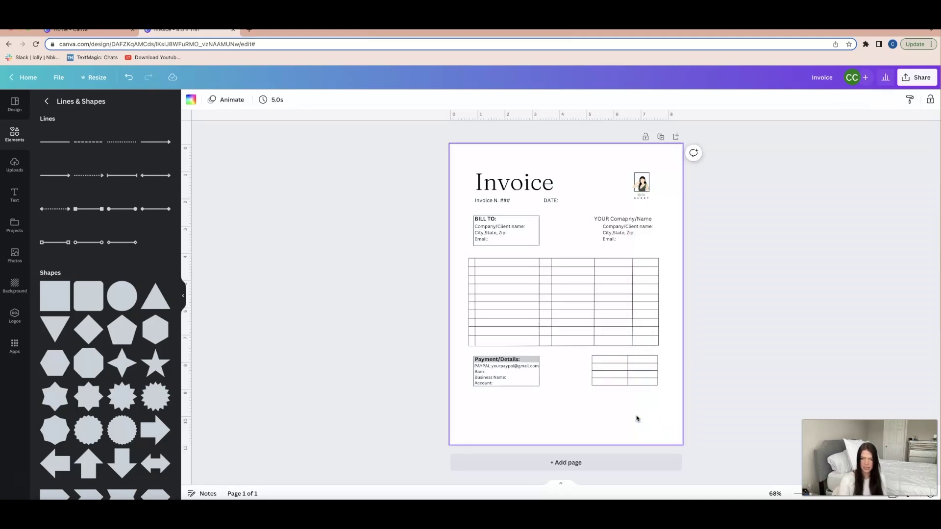
scroll(621, 420, up, 5)
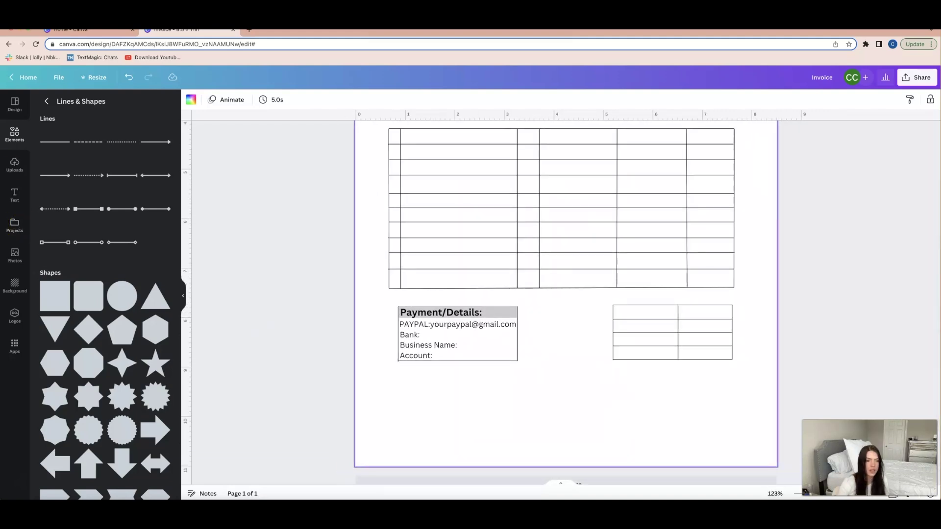
click(14, 195)
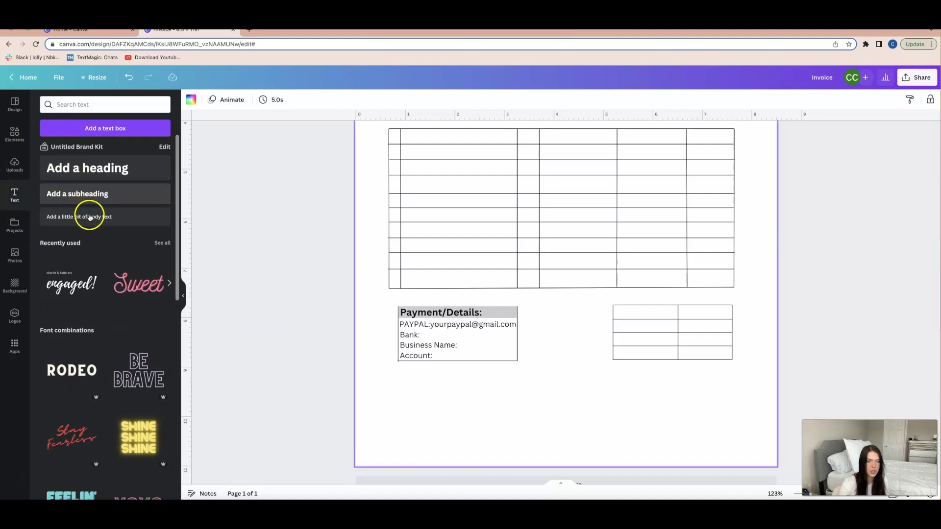
Add a SUBTOTAL: label to the totals box and duplicate it for the lower rows, including TAXES:.
click(90, 217)
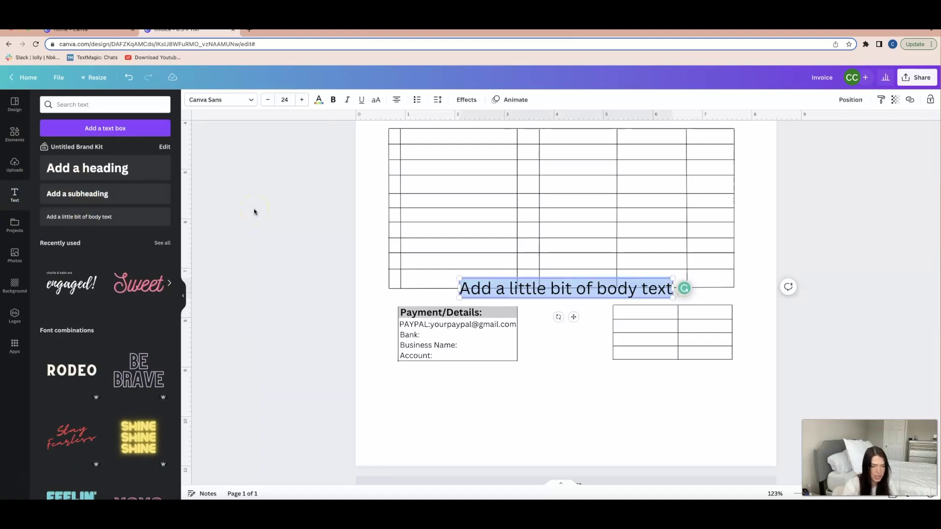
text(SUBTOT)
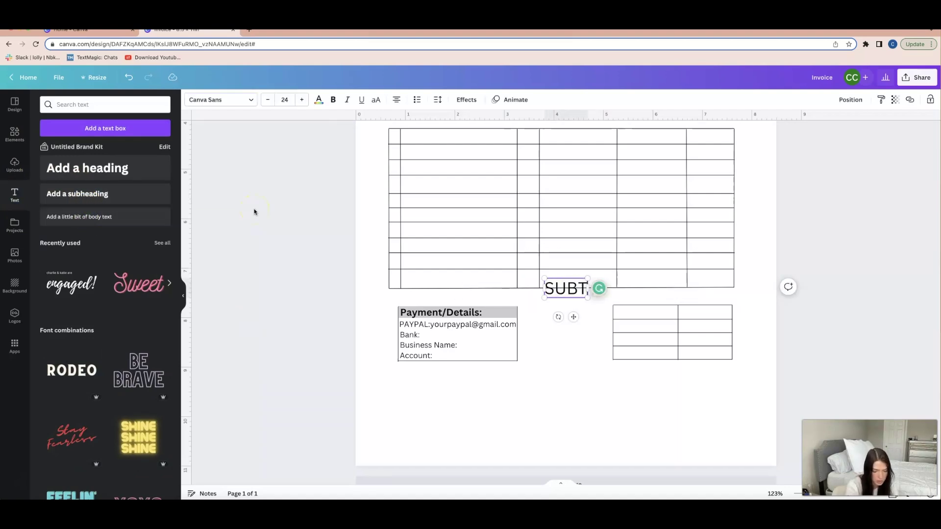
text(AL:)
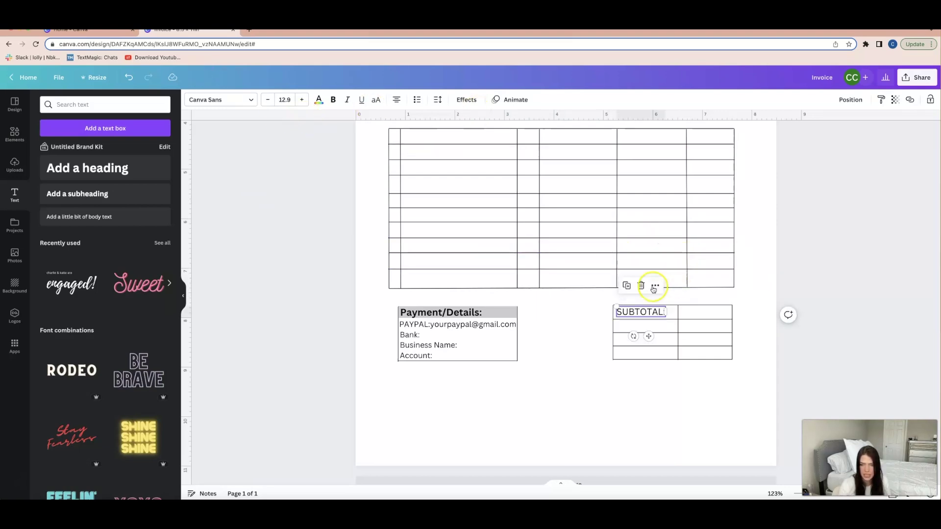
click(627, 285)
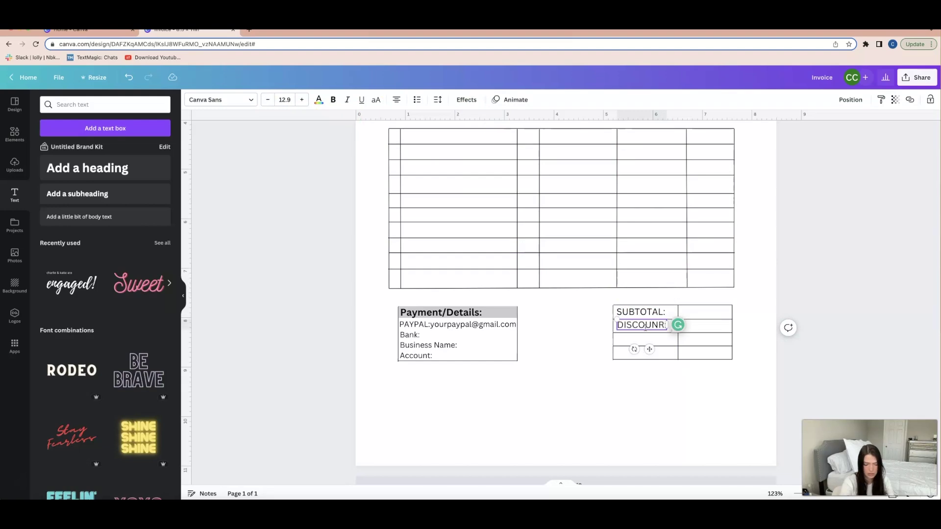
double_click(634, 342)
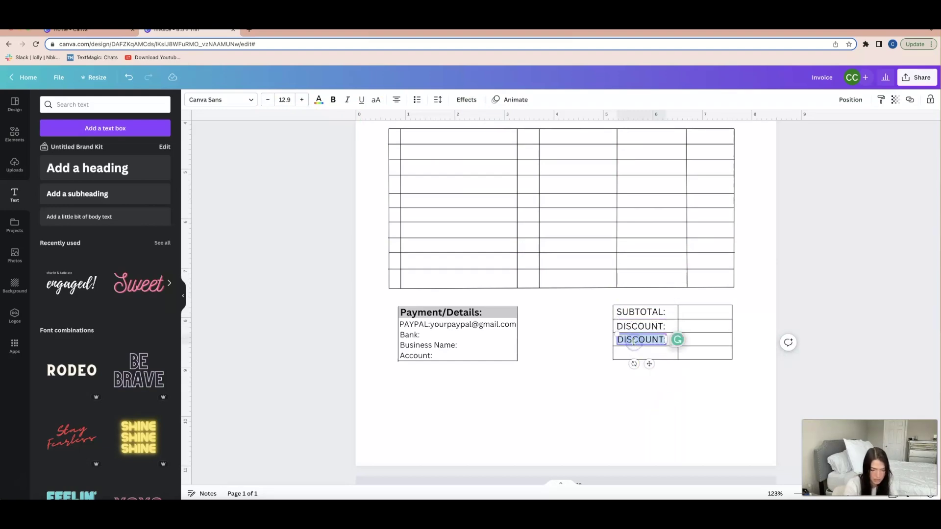
key(BackSpace)
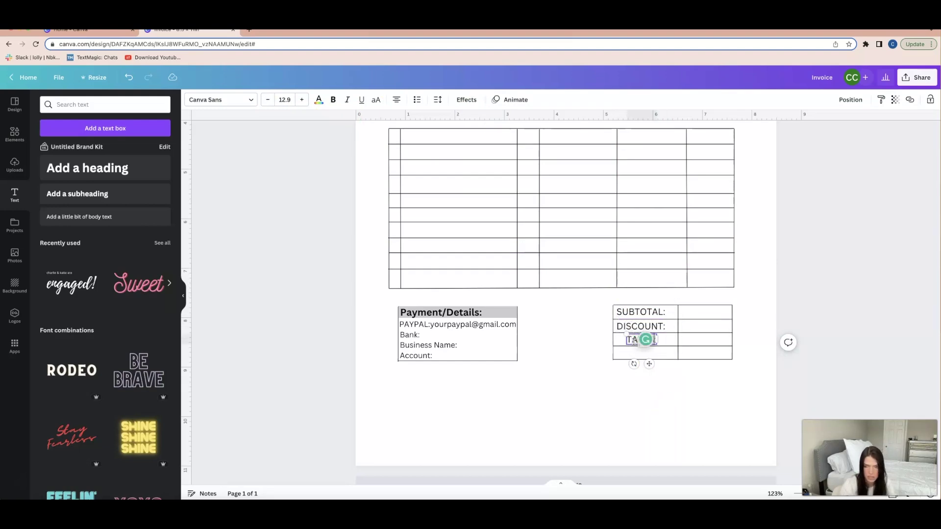
click(668, 398)
click(642, 339)
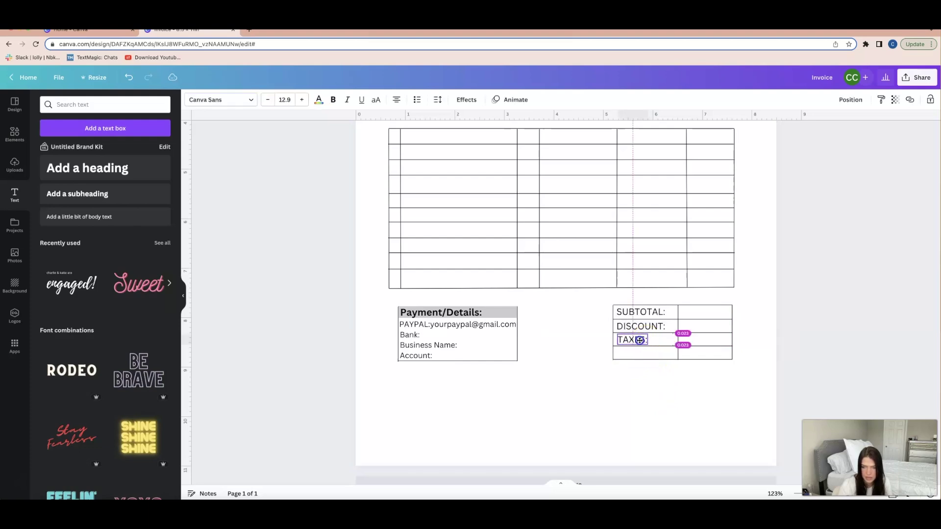
Copy TAXES: into the fourth row as a bold TOTAL AMOUNT: label and stretch the new box's top edge rightward.
click(627, 313)
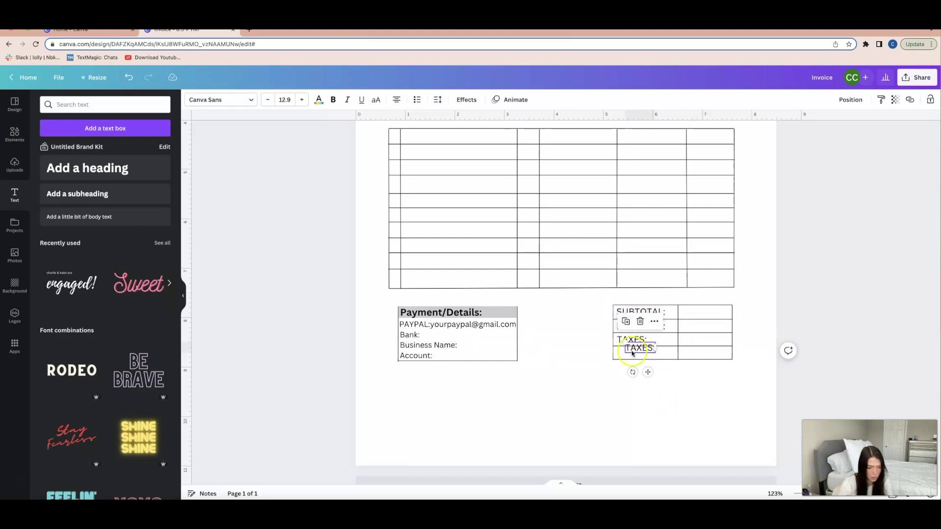
drag(634, 355, 638, 349)
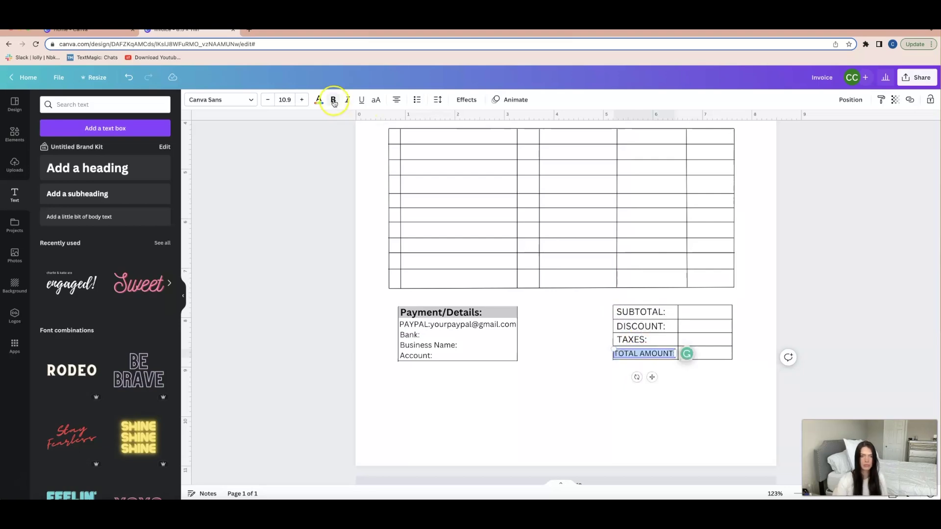
click(333, 99)
click(590, 400)
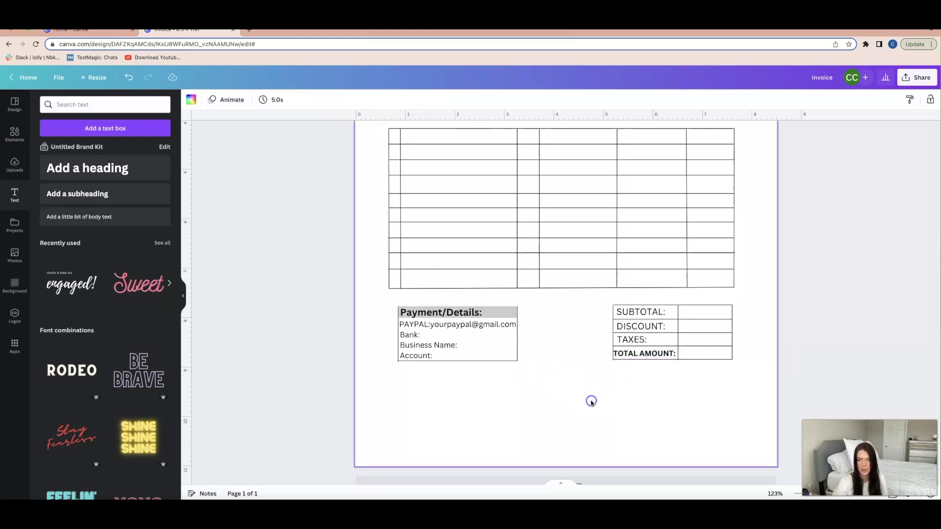
click(647, 354)
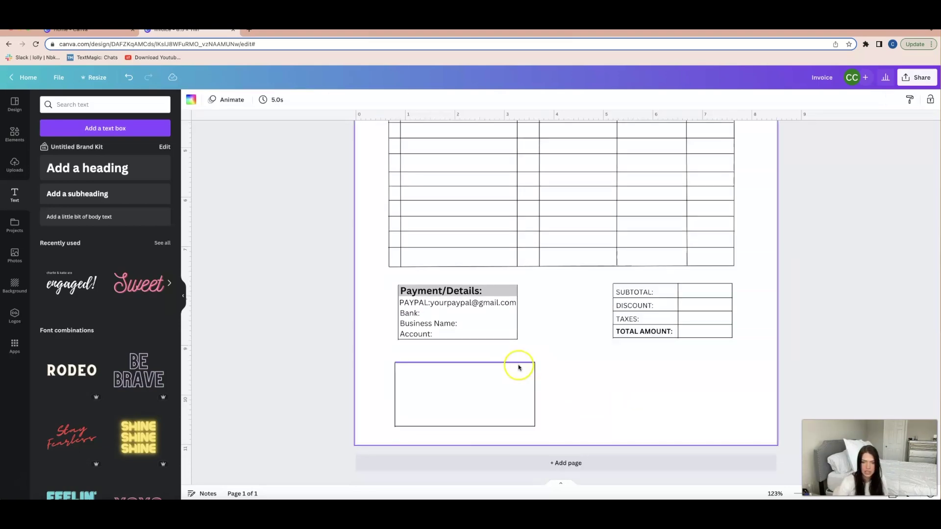
drag(519, 365, 731, 359)
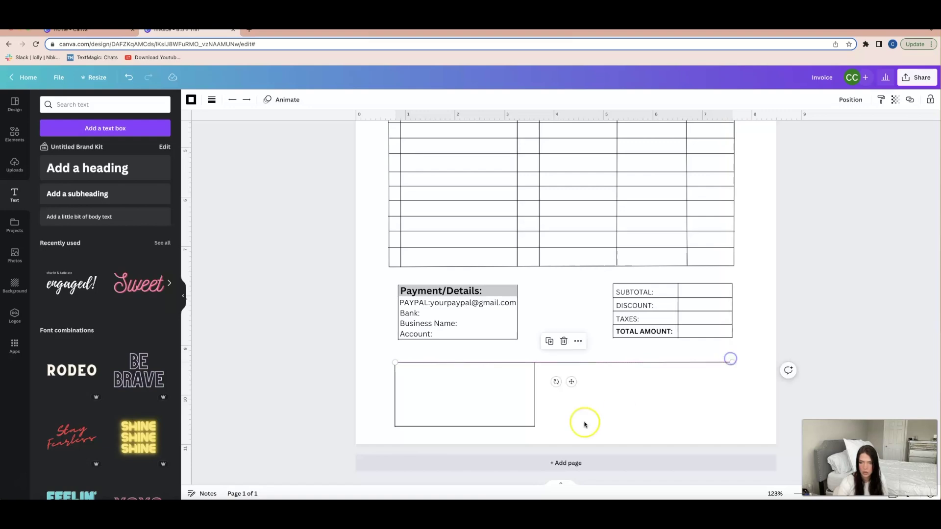
Lengthen the new box's bottom and side lines to the right margin to close the wide box.
click(534, 428)
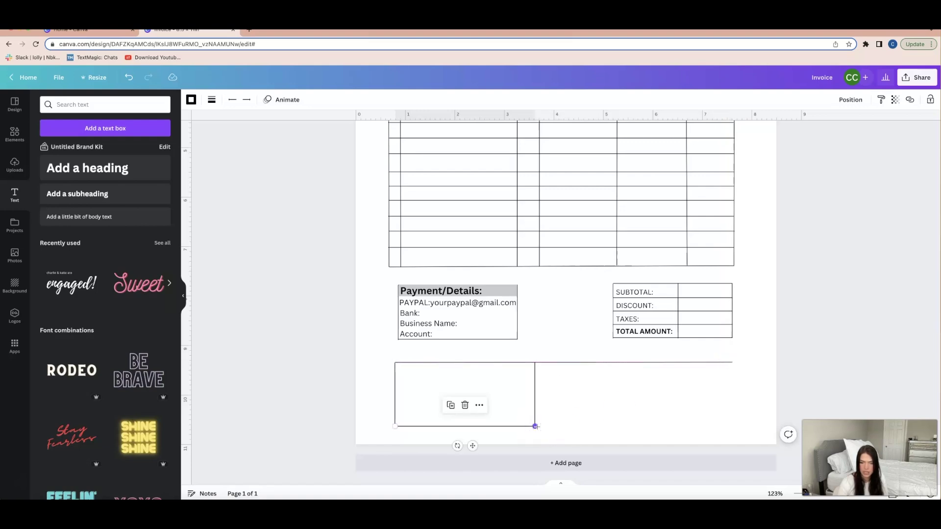
drag(537, 427, 733, 424)
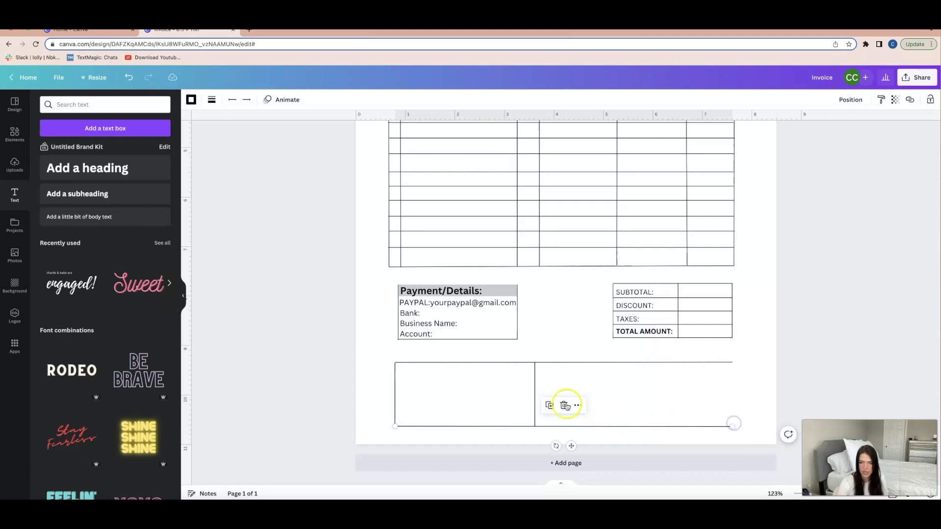
mouse_move(534, 390)
mouse_down()
mouse_move(642, 378)
mouse_move(731, 382)
mouse_up()
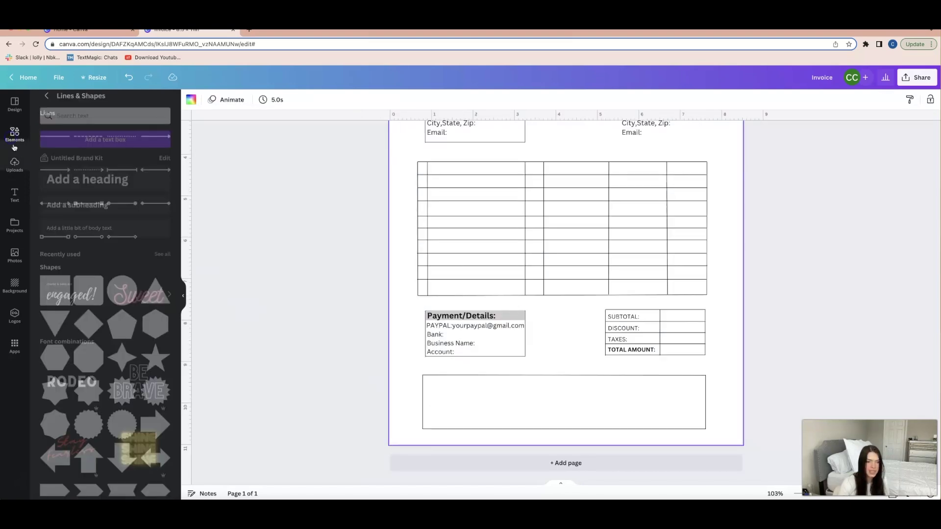
click(61, 291)
Add grey squares as a bar atop the bottom box and a second bar at the page bottom.
click(63, 288)
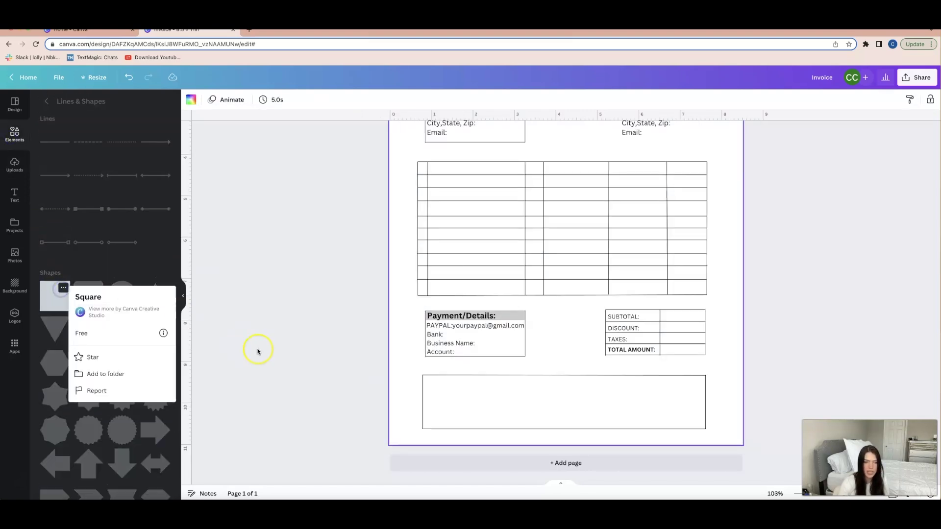
click(57, 296)
click(57, 296)
click(551, 243)
drag(560, 238, 704, 339)
click(538, 342)
drag(574, 362, 574, 406)
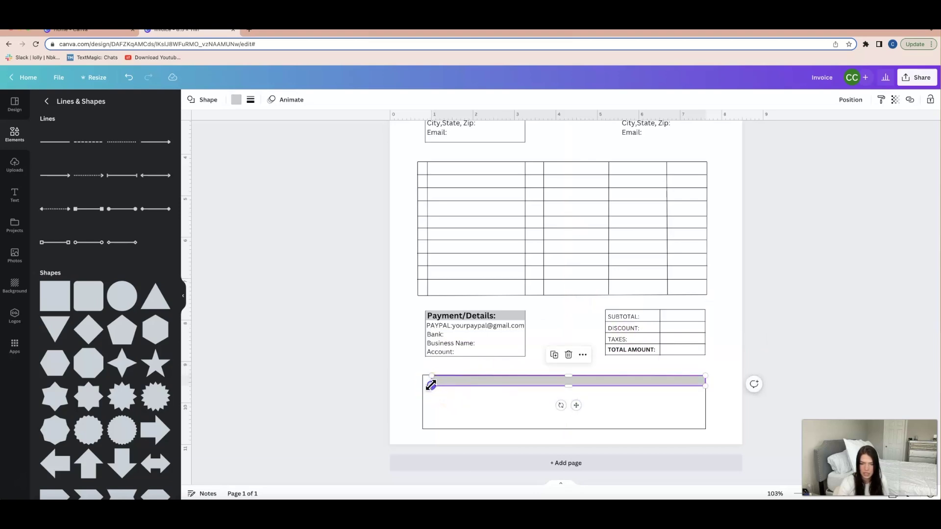
drag(422, 385, 533, 432)
Centre 'THANK YOU FOR YOUR PURCHASE!' on the bottom grey bar, then place a new text box in the table's first row.
key(t)
drag(571, 304, 563, 460)
text(THANK YOU FOR YOUR PURCHASE!)
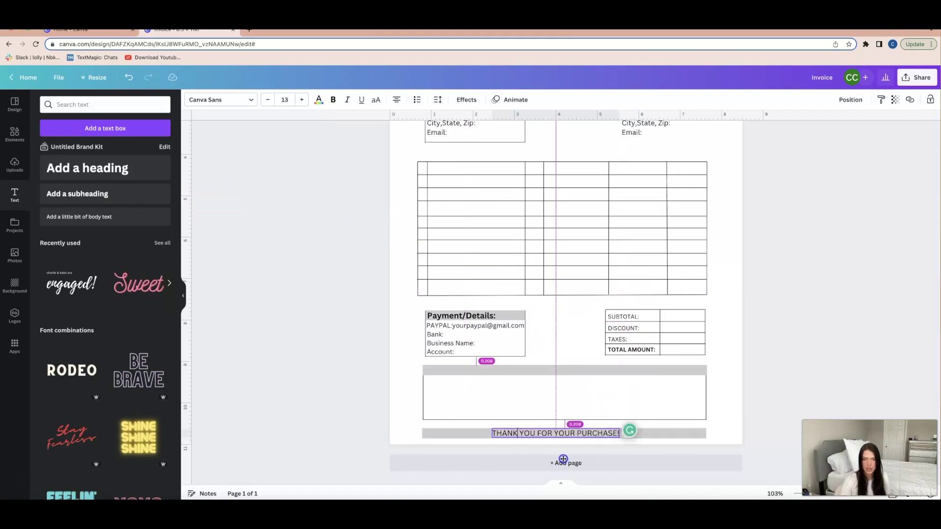
drag(563, 459, 563, 460)
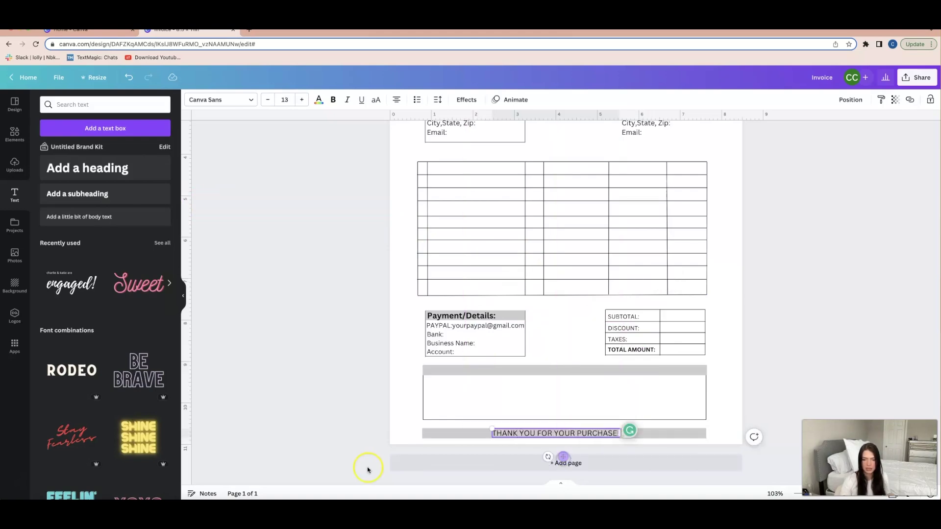
key(super+alt+0)
click(835, 192)
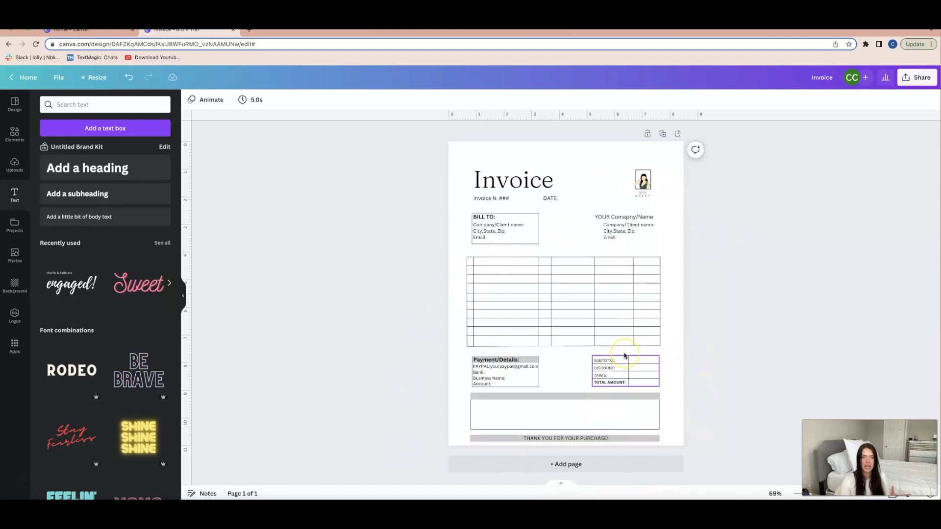
click(724, 267)
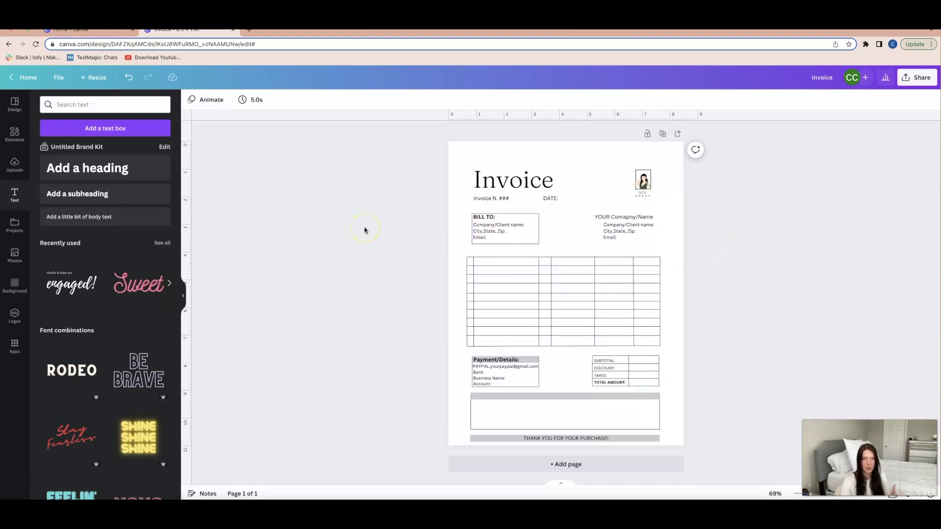
key(t)
drag(478, 277, 473, 263)
Add the NO. and DESCRIPTION column headings to the table's header row.
click(492, 267)
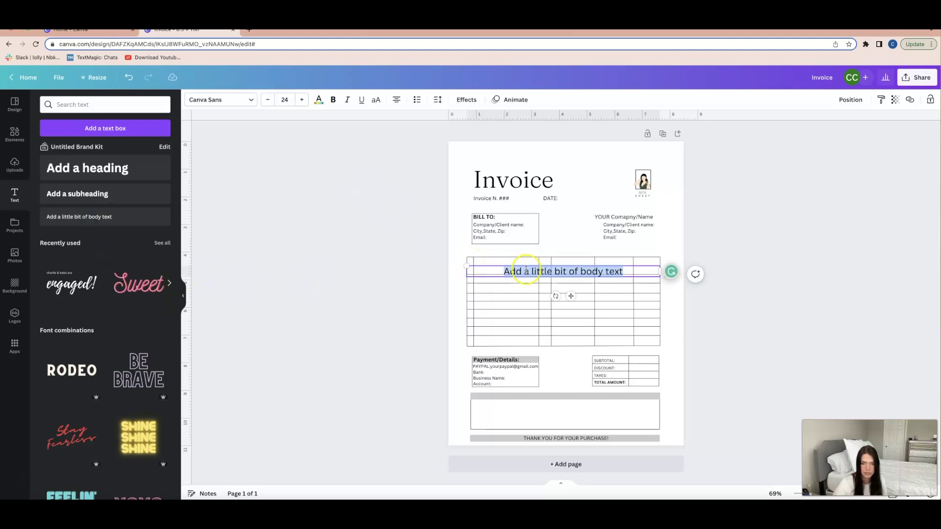
text(NO.)
click(268, 99)
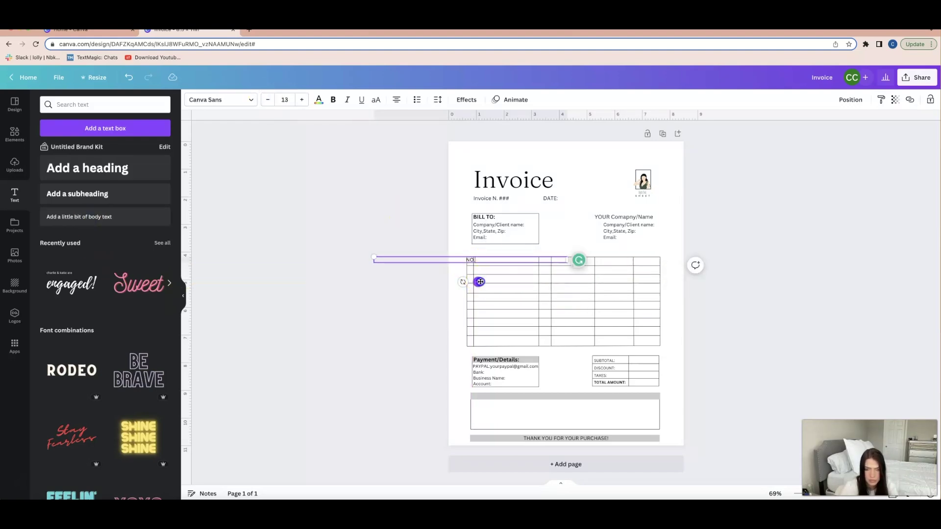
click(399, 280)
click(105, 217)
drag(563, 290, 485, 265)
drag(571, 261, 642, 260)
click(267, 99)
click(267, 100)
Add a UNIT COST heading and move it into the header row.
click(718, 307)
click(552, 281)
key(Escape)
click(106, 217)
text(UNIT COST)
drag(577, 313, 579, 281)
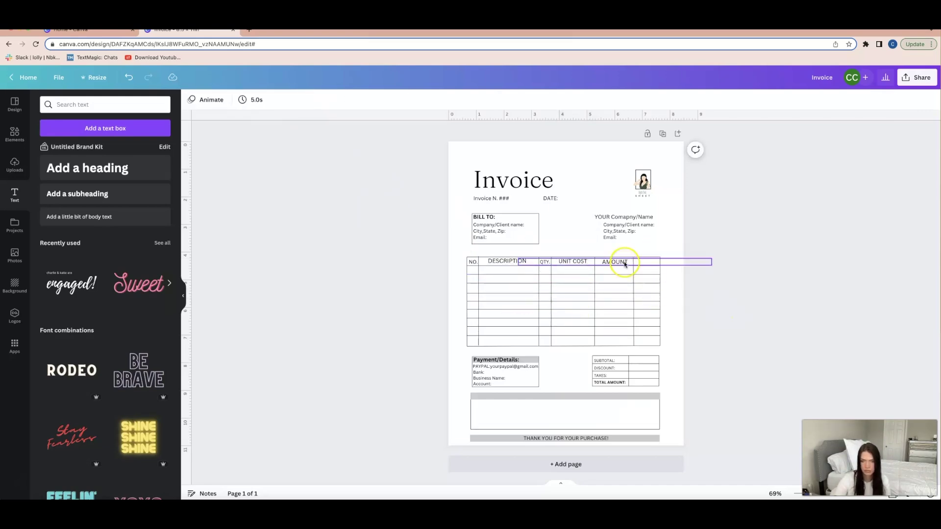
click(721, 319)
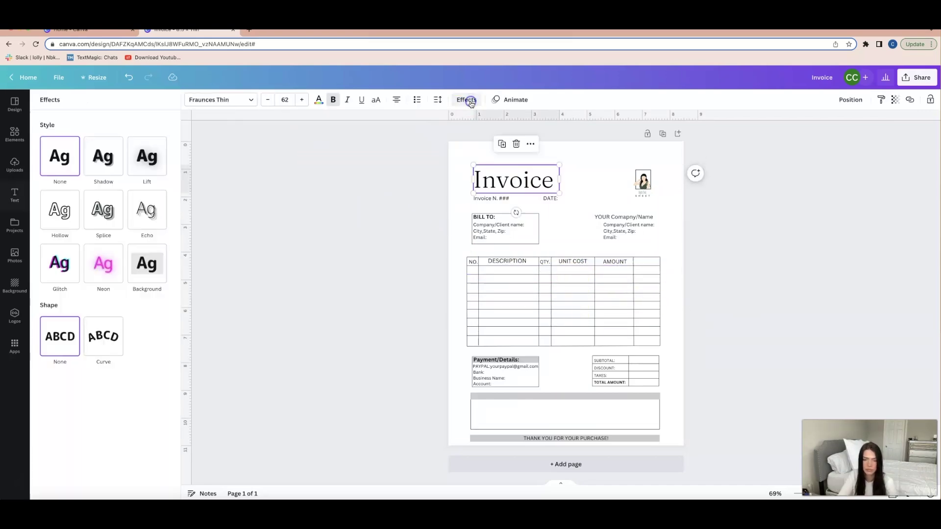
Give the Invoice title a shadow, right-align the company details and make the logo a circular picture.
click(103, 158)
click(220, 199)
click(611, 233)
click(128, 77)
click(656, 143)
click(642, 174)
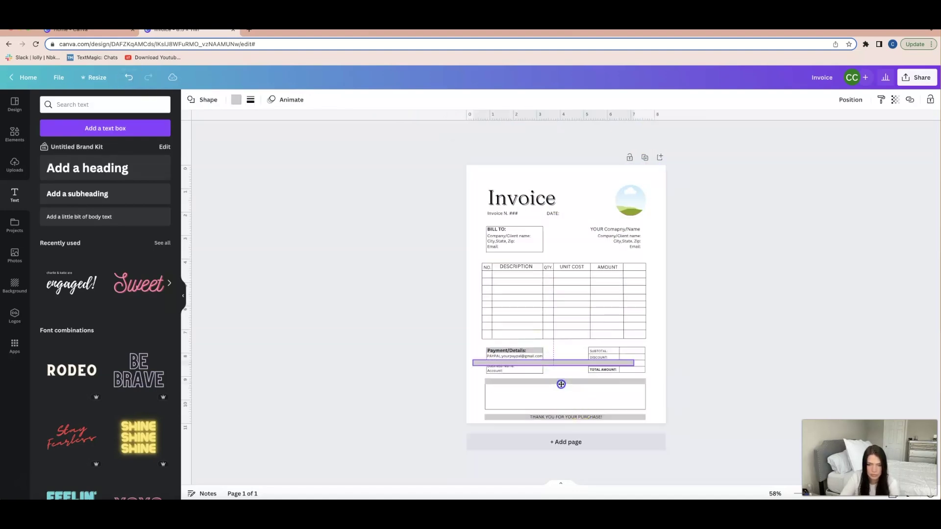
Lay a grey bar over the table header row and send it behind the heading text.
drag(559, 365, 564, 269)
right_click(568, 267)
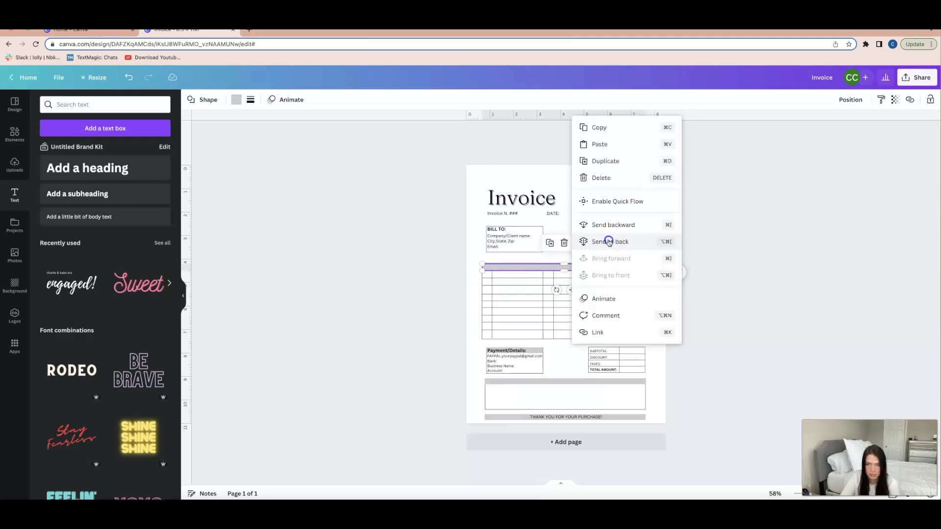
click(592, 241)
click(128, 76)
scroll(448, 242, up, 5)
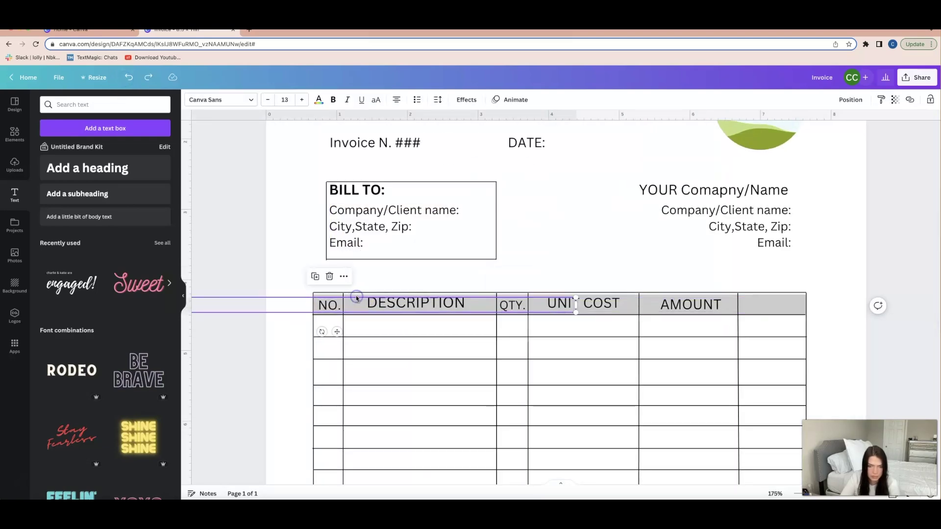
click(558, 294)
click(290, 269)
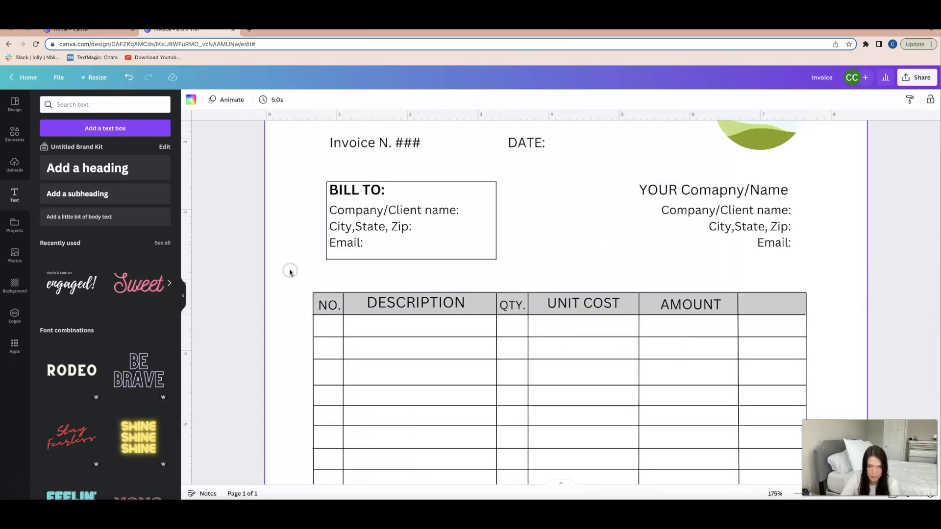
scroll(491, 319, down, 5)
Try a small grey box over the totals table, then delete it.
drag(494, 420, 592, 375)
scroll(591, 375, up, 3)
drag(788, 349, 683, 418)
scroll(603, 351, down, 5)
scroll(609, 374, up, 3)
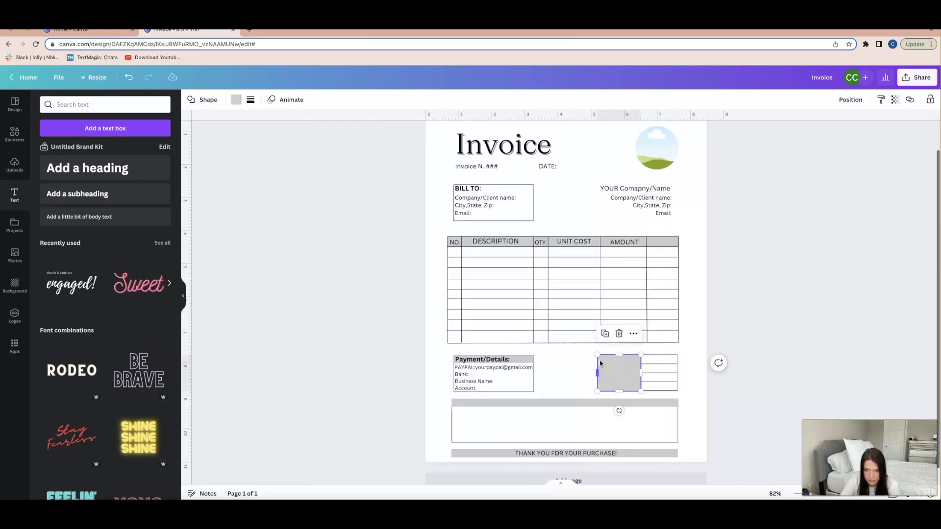
click(633, 334)
click(657, 178)
scroll(758, 296, down, 3)
scroll(724, 303, up, 2)
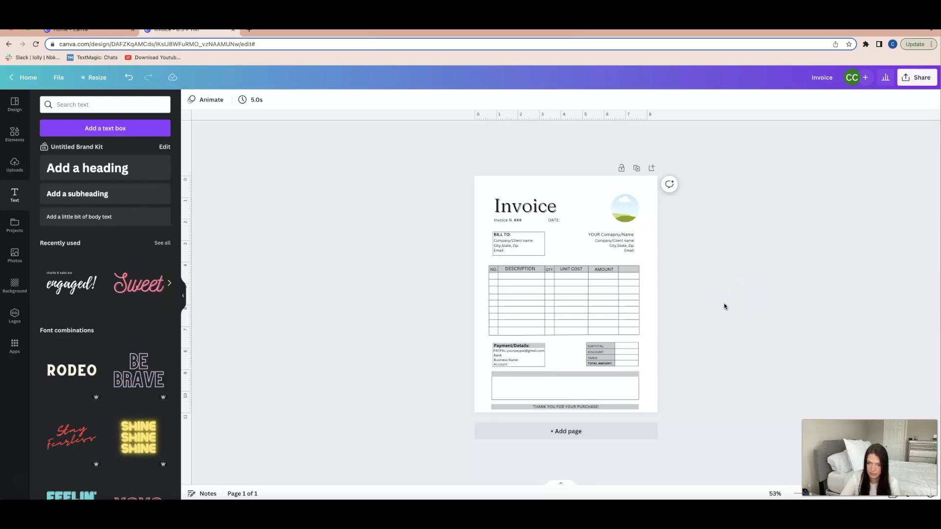
scroll(717, 289, up, 2)
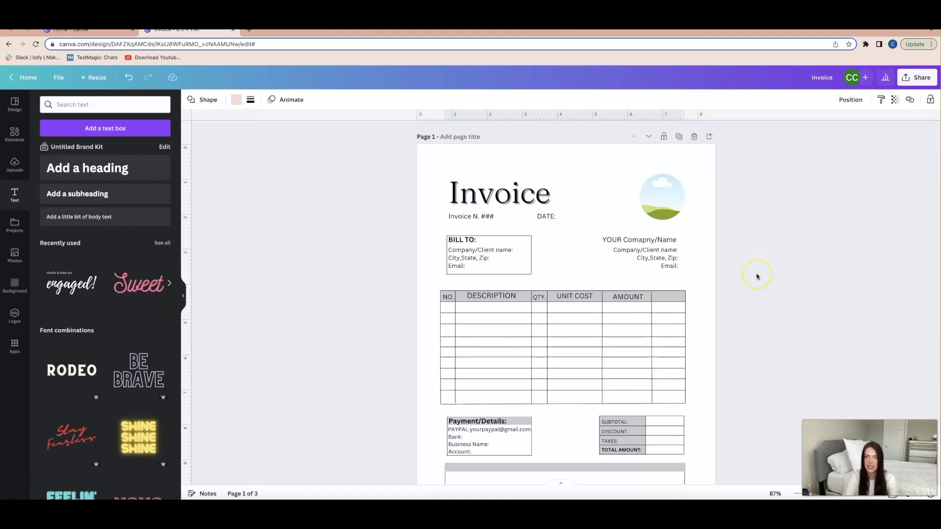
Deselect the page and open the Share this design panel with link, download and print options.
click(626, 278)
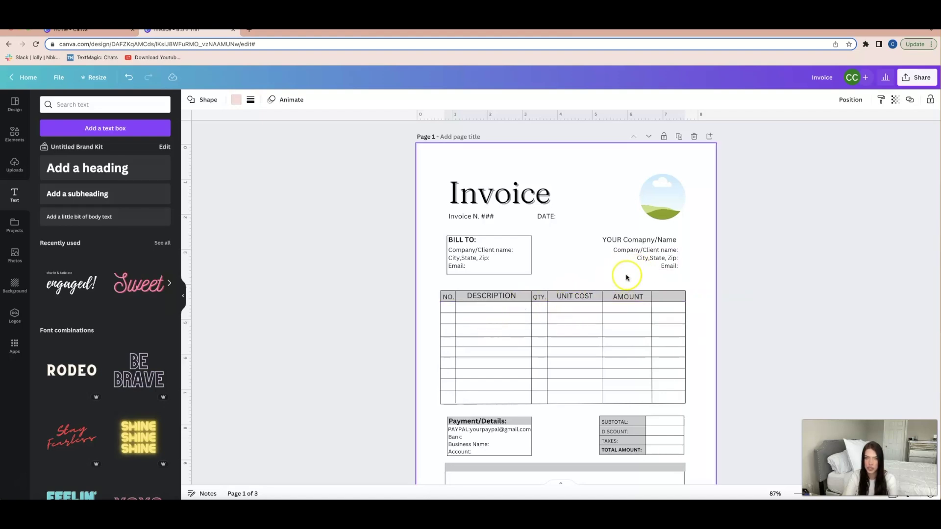
click(825, 214)
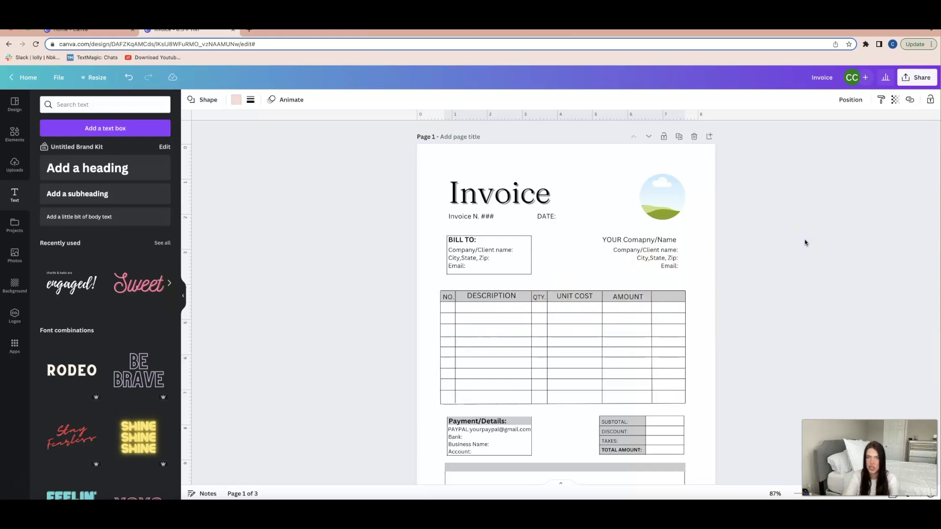
click(923, 77)
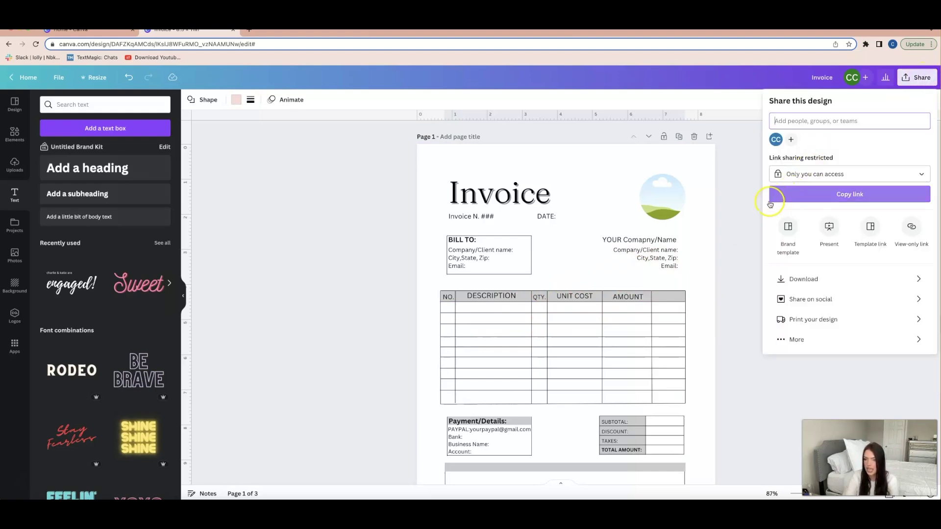
Generate and copy the invoice's template link, then open a new browser tab.
click(806, 340)
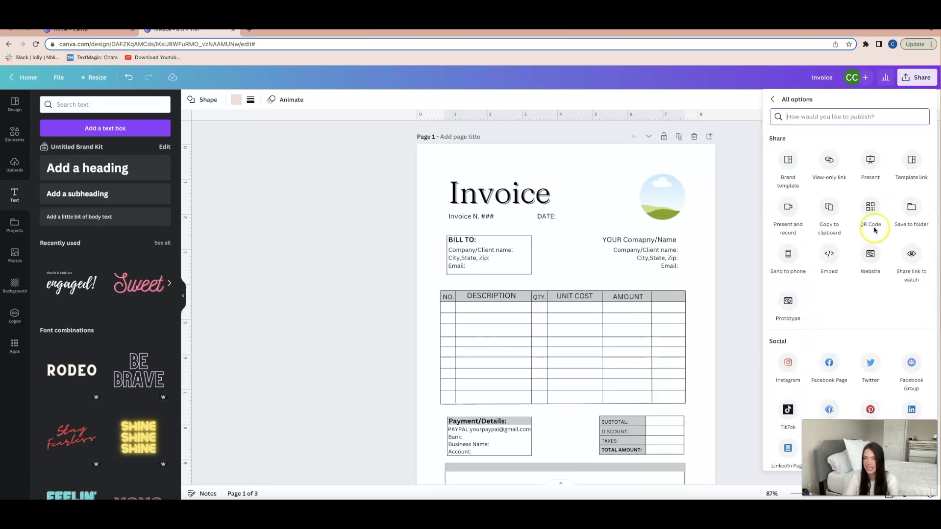
click(912, 166)
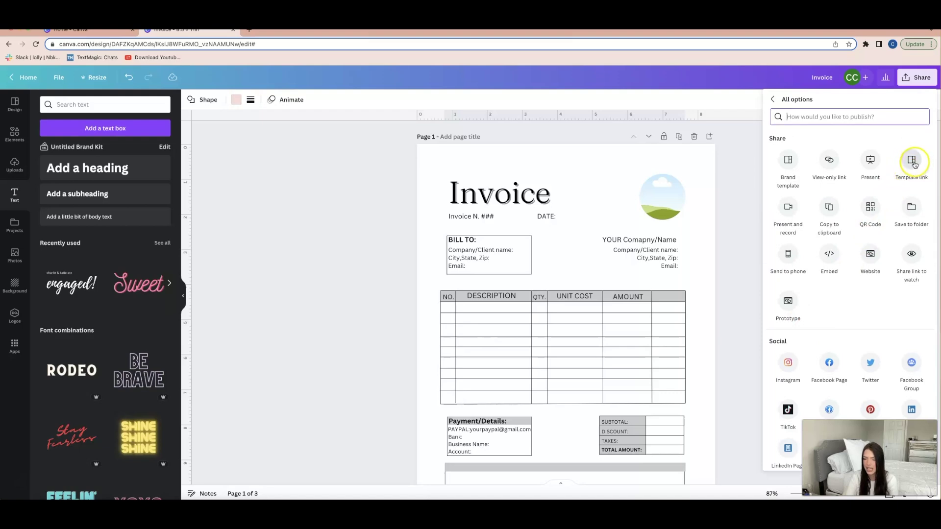
click(917, 158)
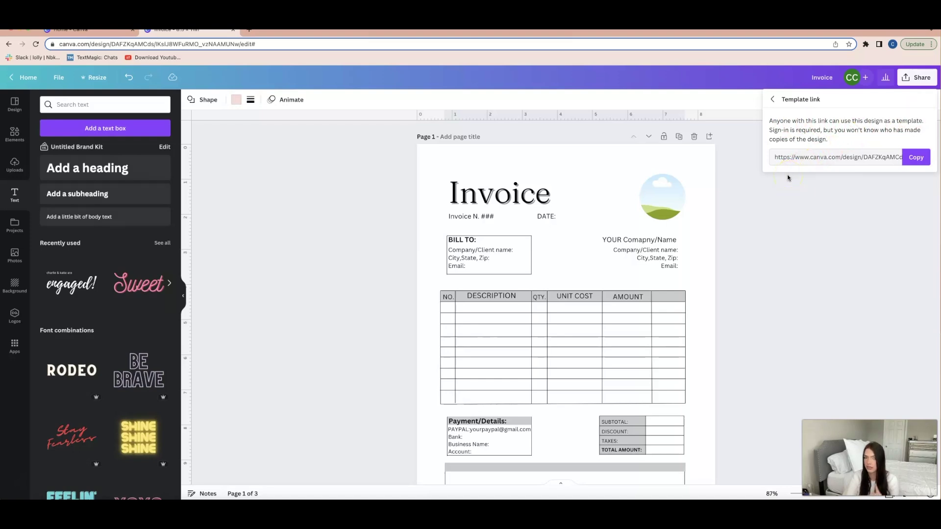
click(914, 157)
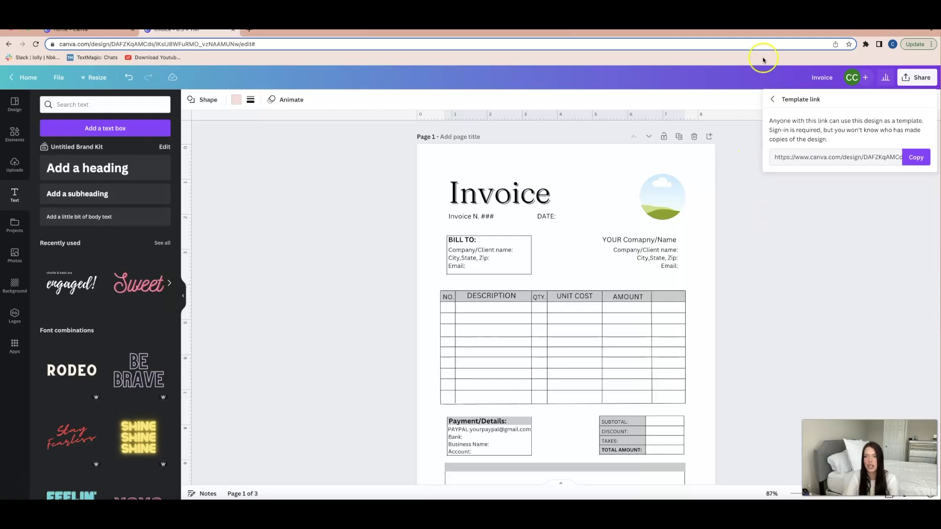
click(249, 30)
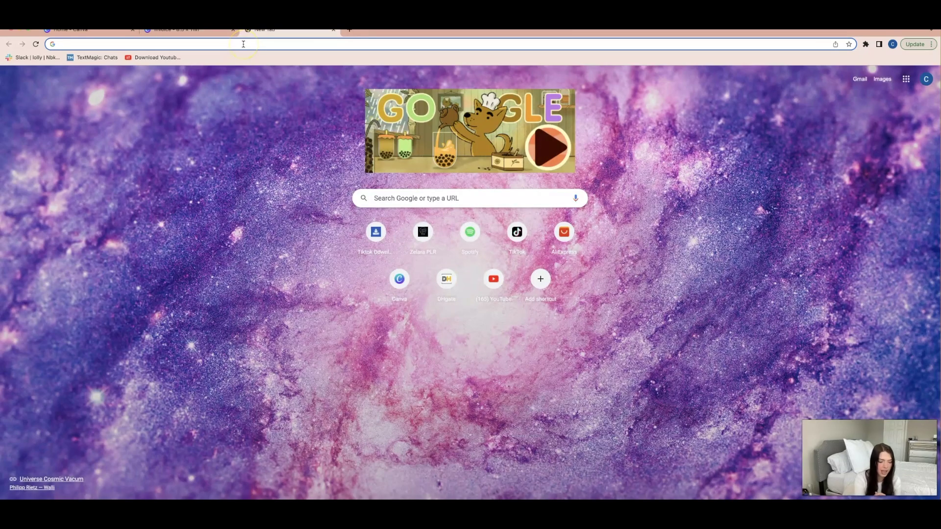
Load the pasted template link and use the template to create a 'Copy of Invoice' design.
key(super+v)
key(Return)
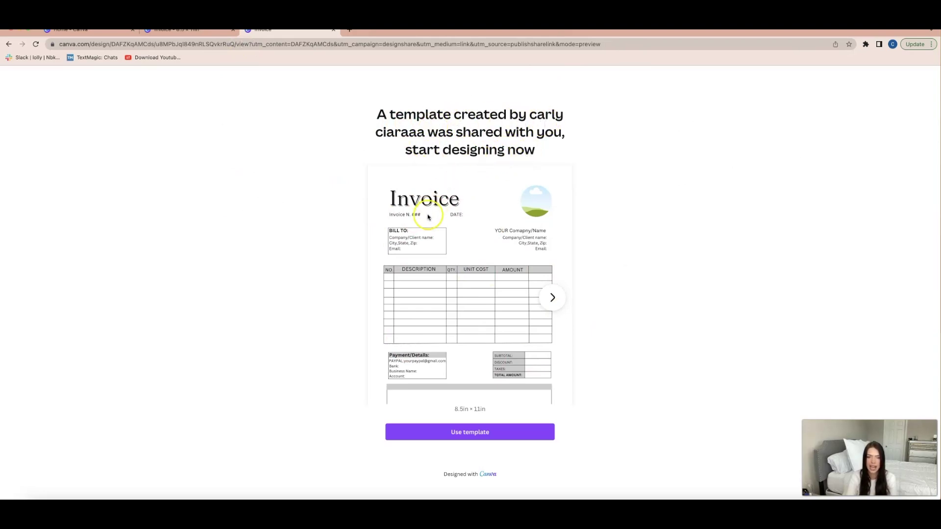
click(483, 439)
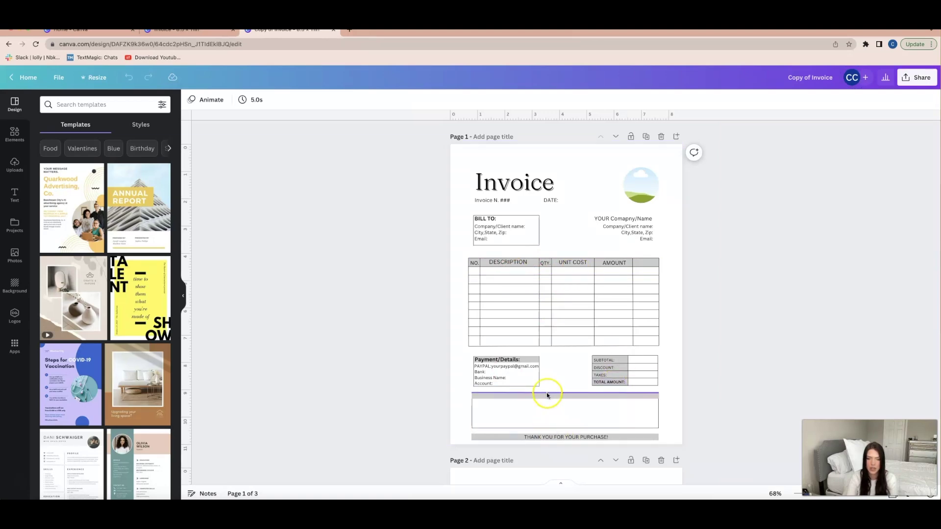
Recolour the grey bar sage green and apply Change all to every matching grey accent.
click(547, 395)
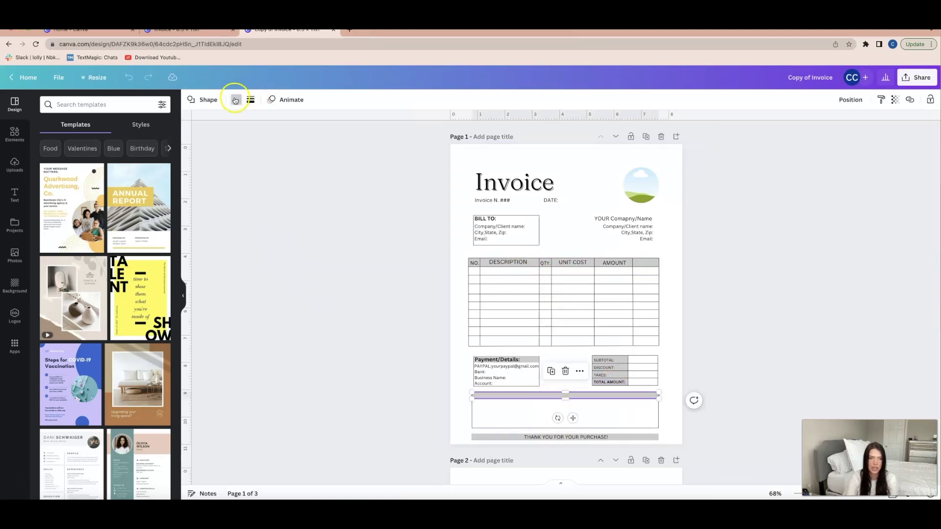
click(235, 100)
click(118, 294)
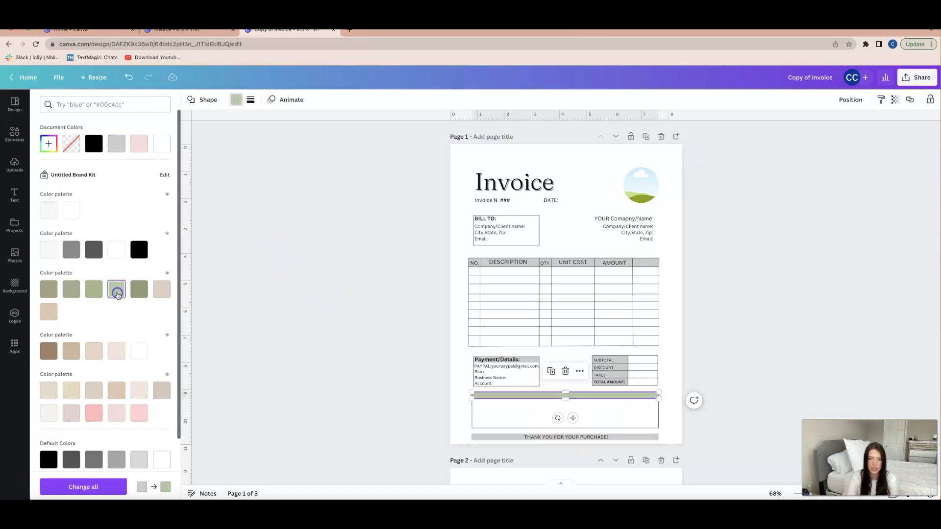
click(88, 486)
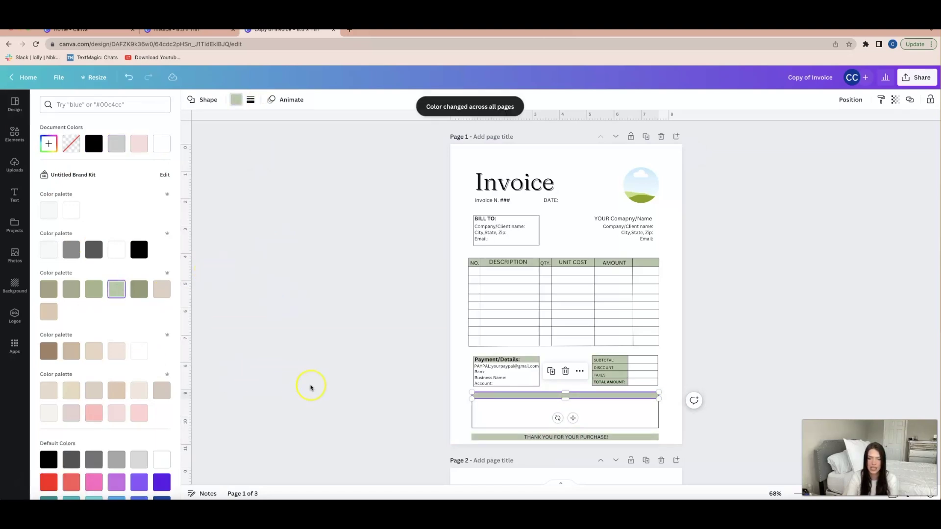
click(311, 386)
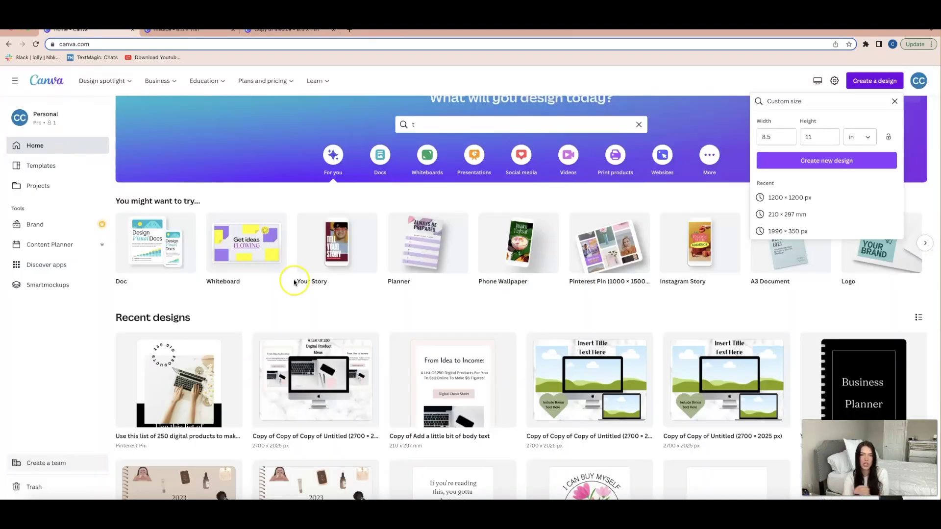
Open the 'Temp Link & Thank You' design from Recent designs on the Canva home page.
click(410, 307)
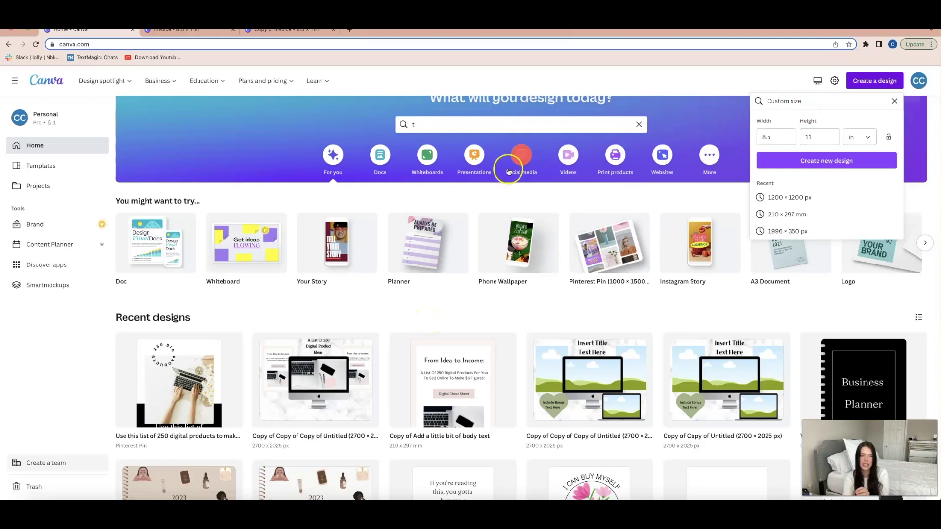
scroll(394, 316, down, 2)
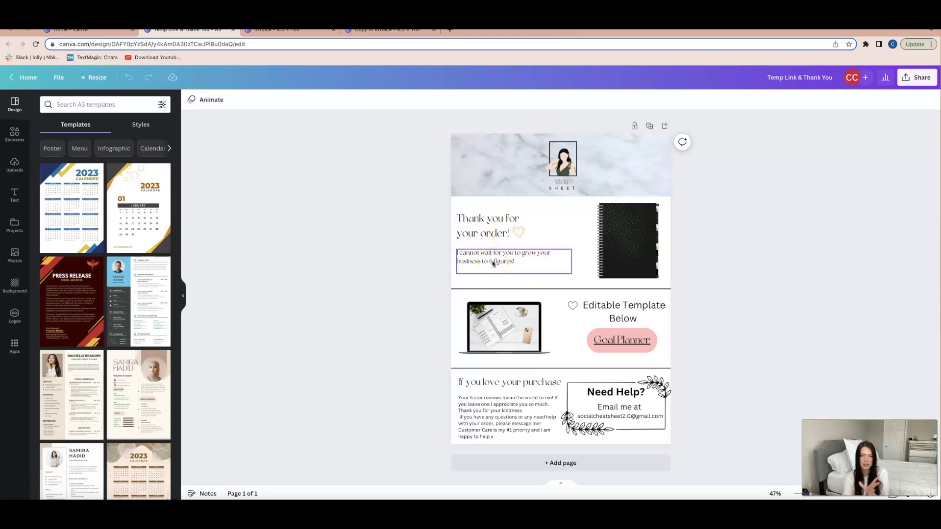
Replace the pink button's Goal Planner text with 'INVOICE'.
click(623, 342)
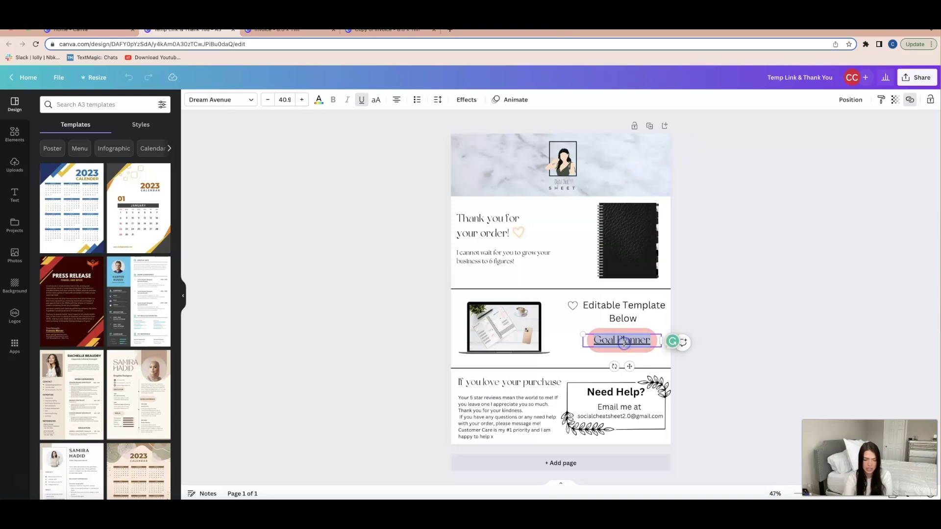
text(INV)
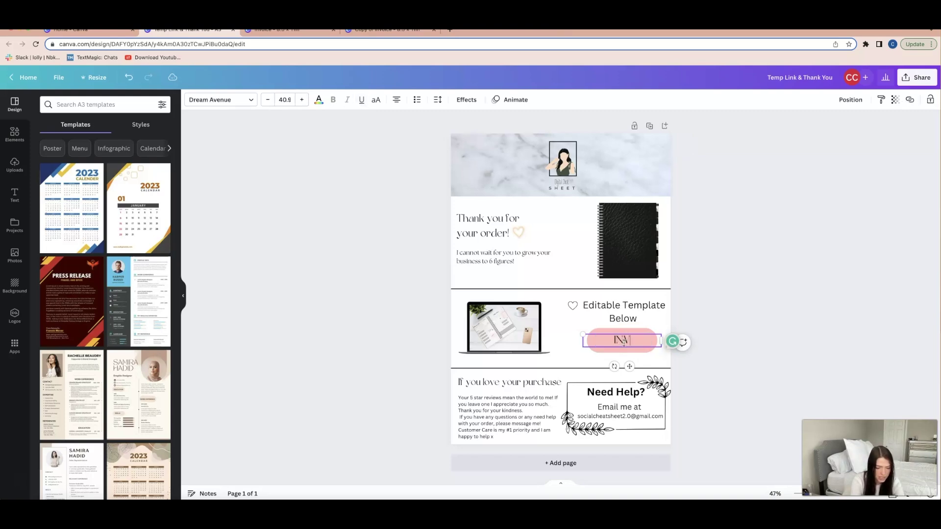
text(OICE)
click(810, 325)
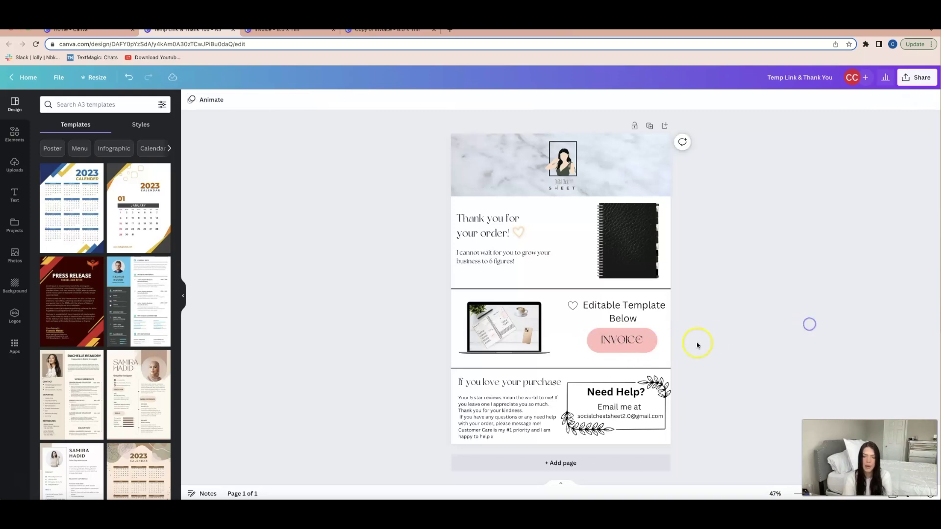
click(634, 344)
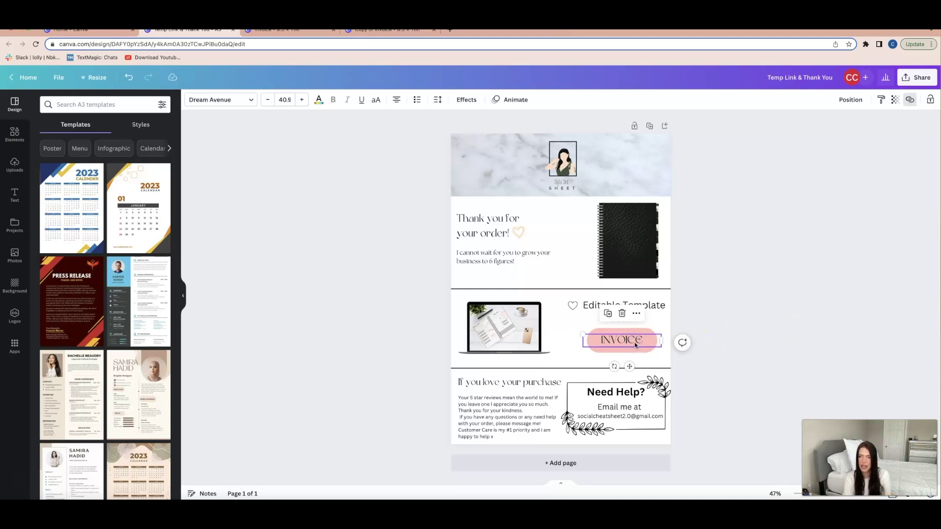
Link the INVOICE button to the pasted invoice template share URL, replacing the old link.
click(911, 101)
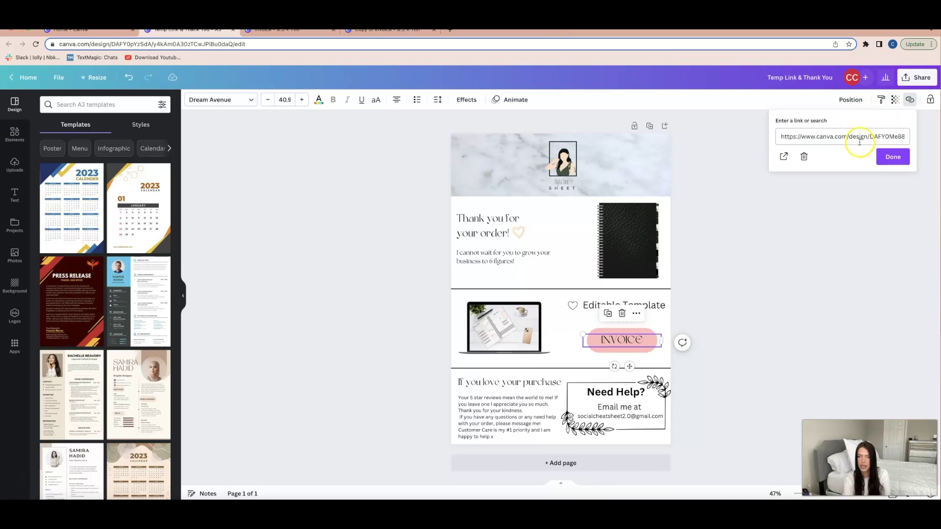
click(858, 137)
triple_click(857, 137)
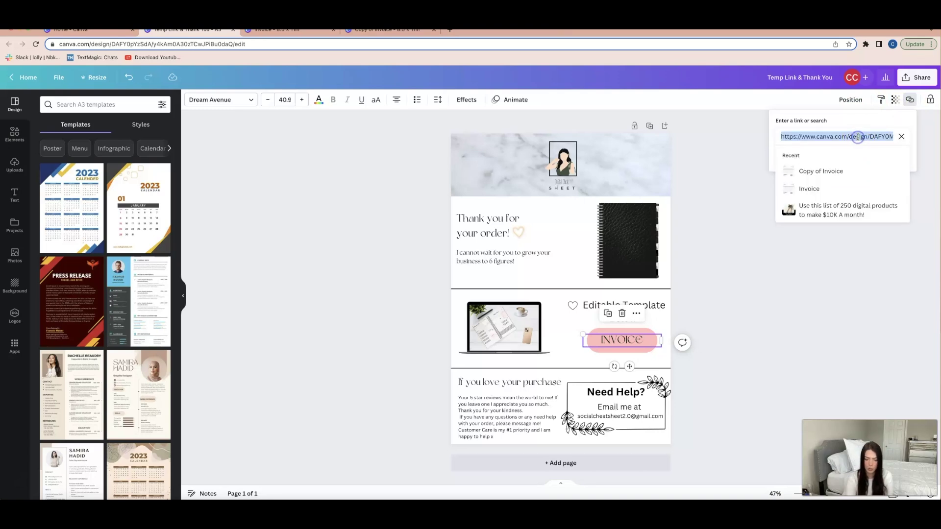
key(BackSpace)
key(super+v)
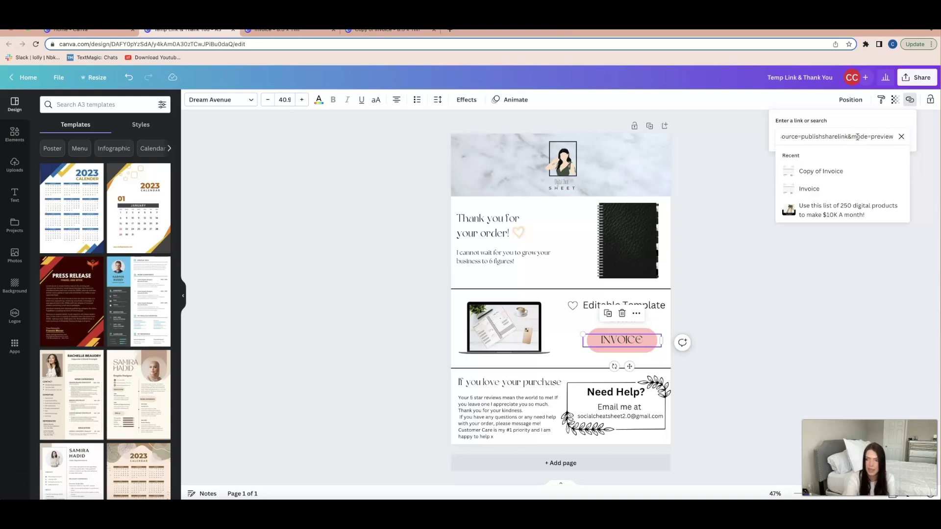
key(Return)
click(818, 220)
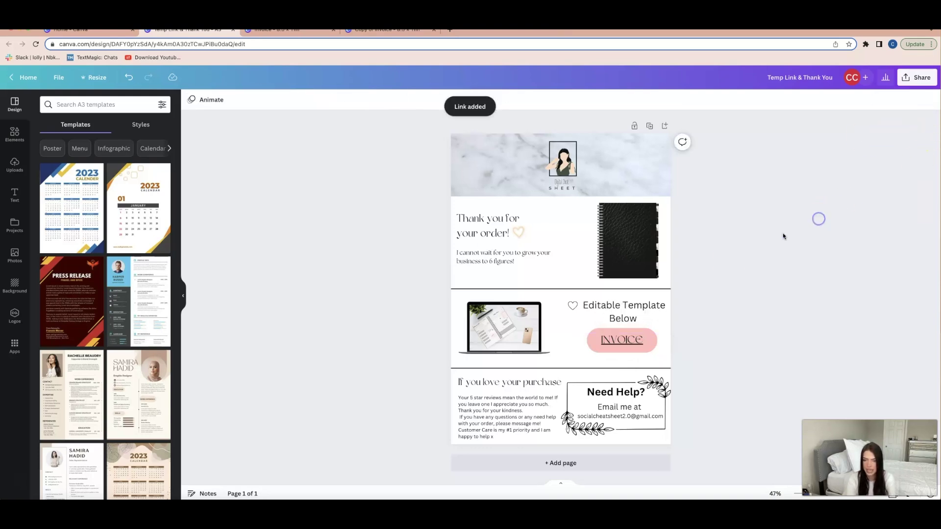
click(623, 341)
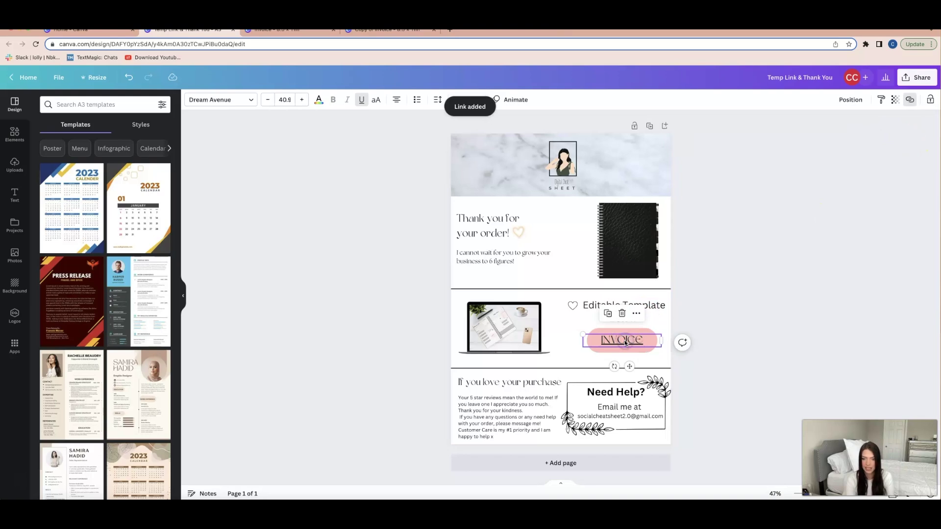
click(710, 289)
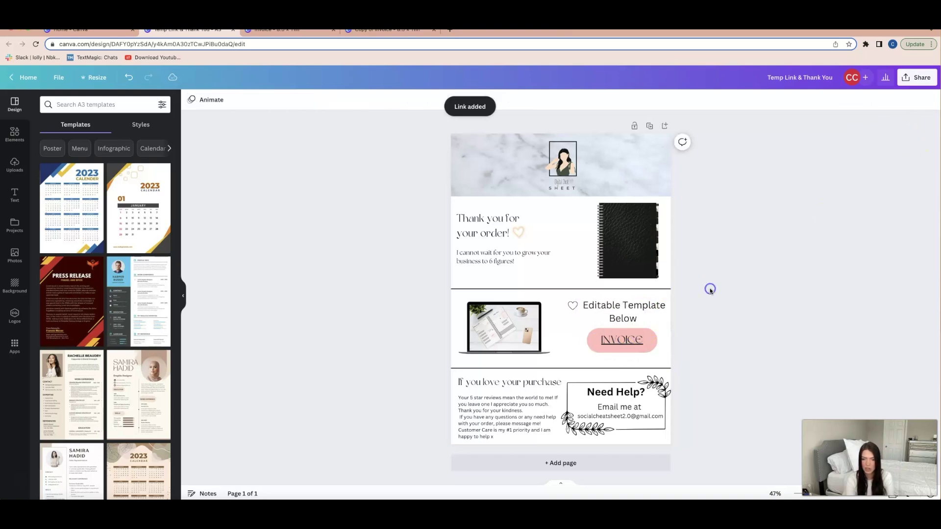
click(920, 78)
click(740, 266)
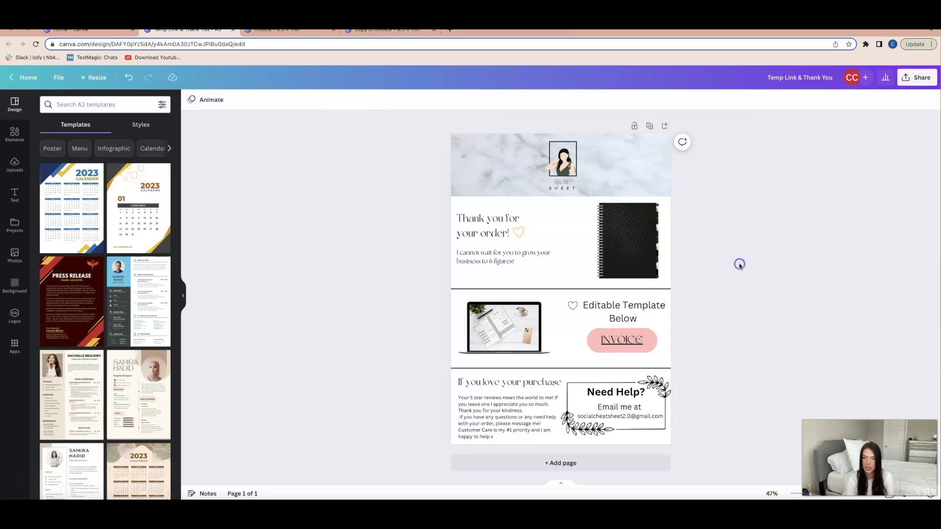
click(910, 80)
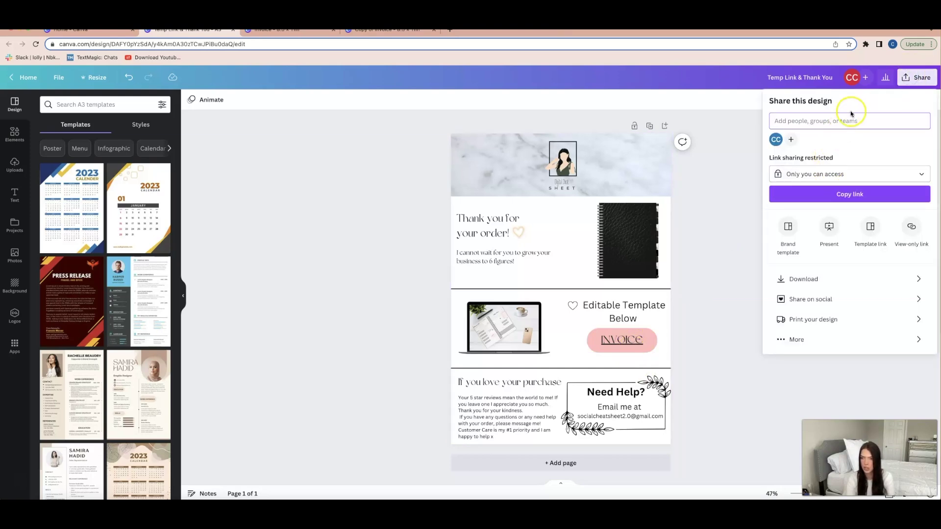
click(806, 277)
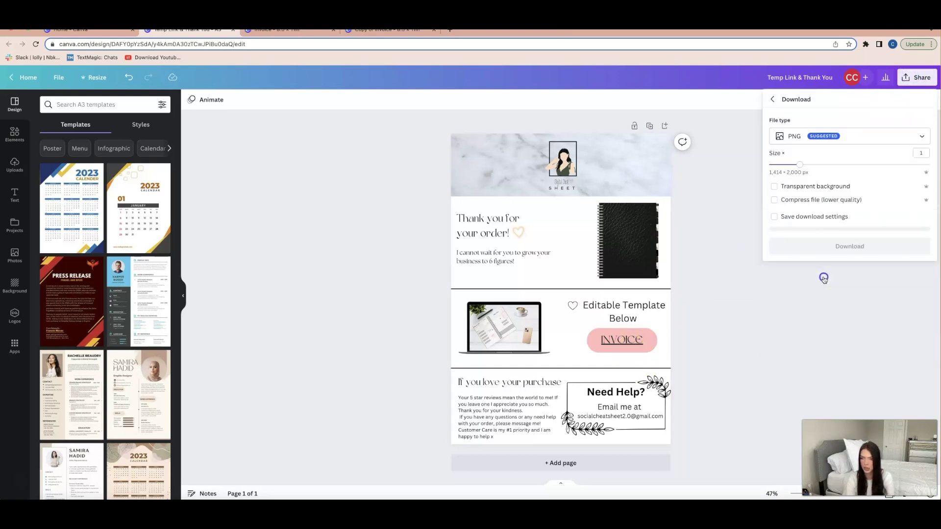
click(881, 135)
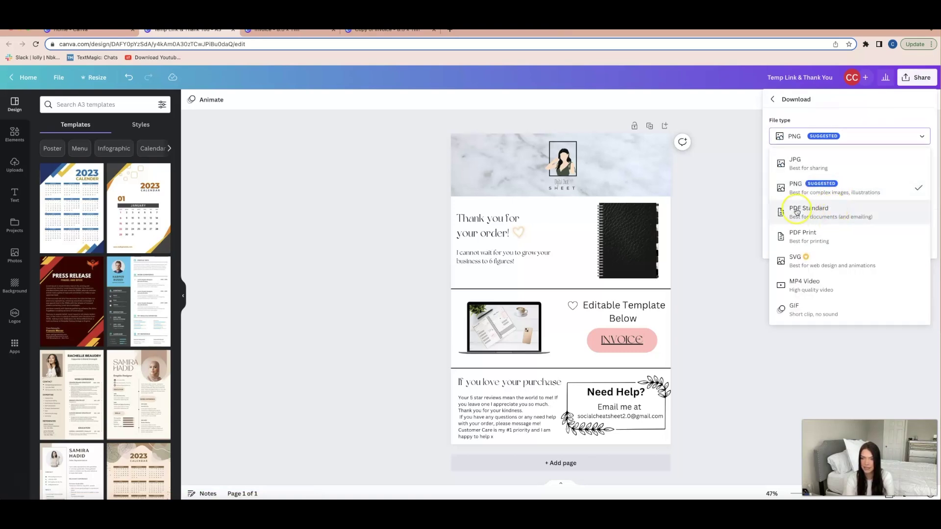
click(718, 233)
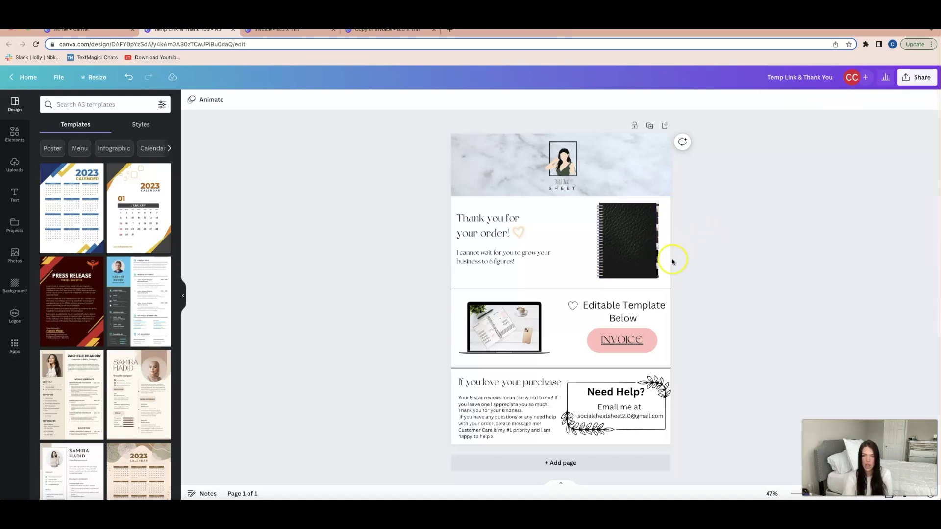
click(594, 170)
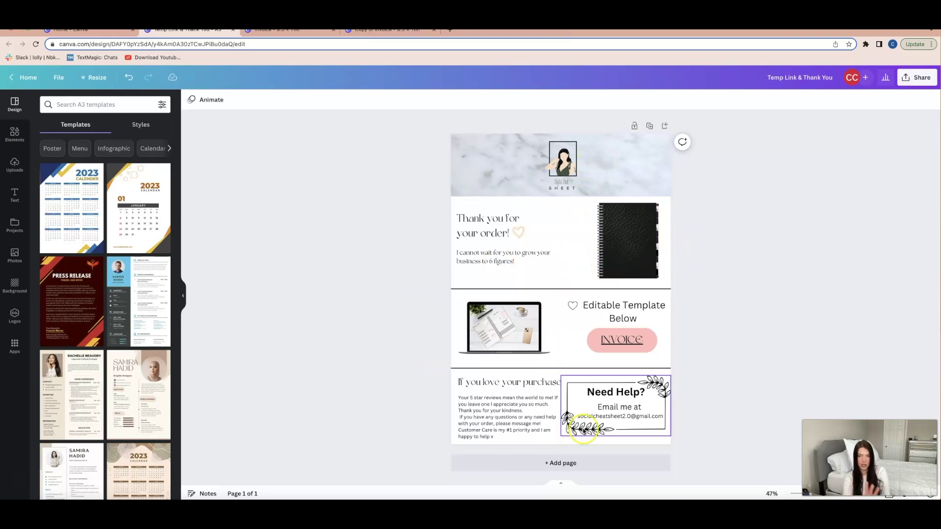